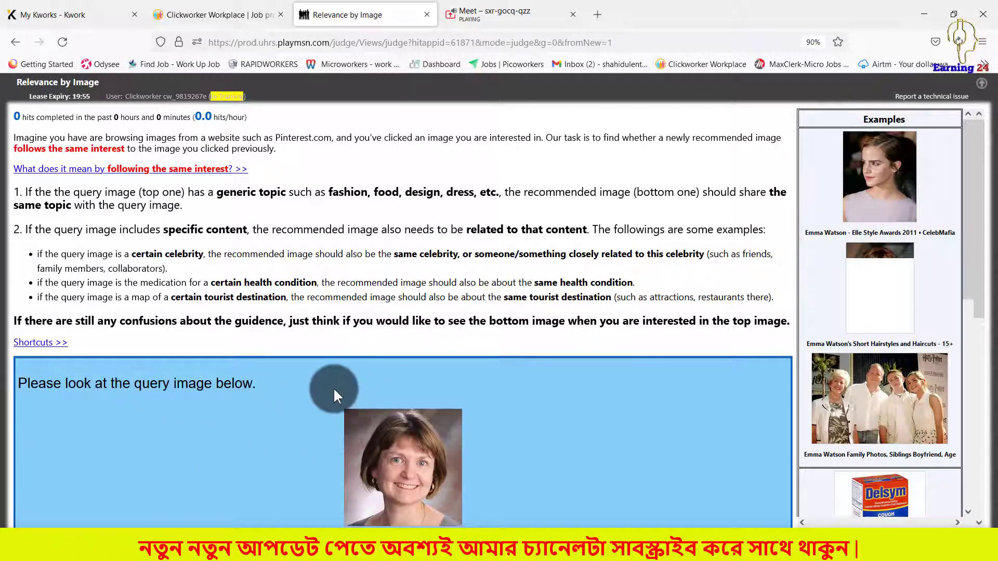
# Step: Compare the two women's portraits, submit a Yes judgment for following the same interest, and agree with the returned reason
pyautogui.scroll(-7, 429, 401)
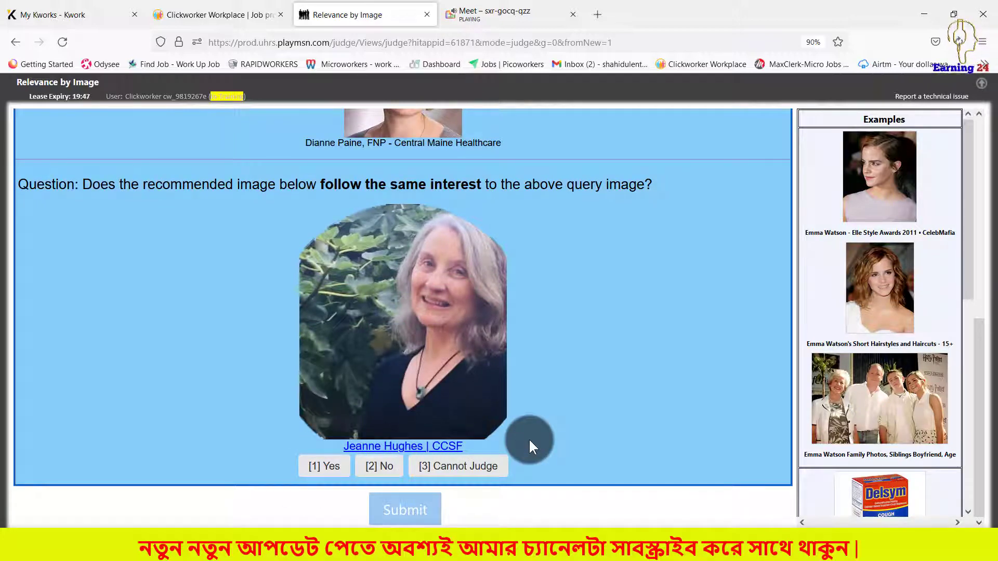
pyautogui.scroll(3, 549, 422)
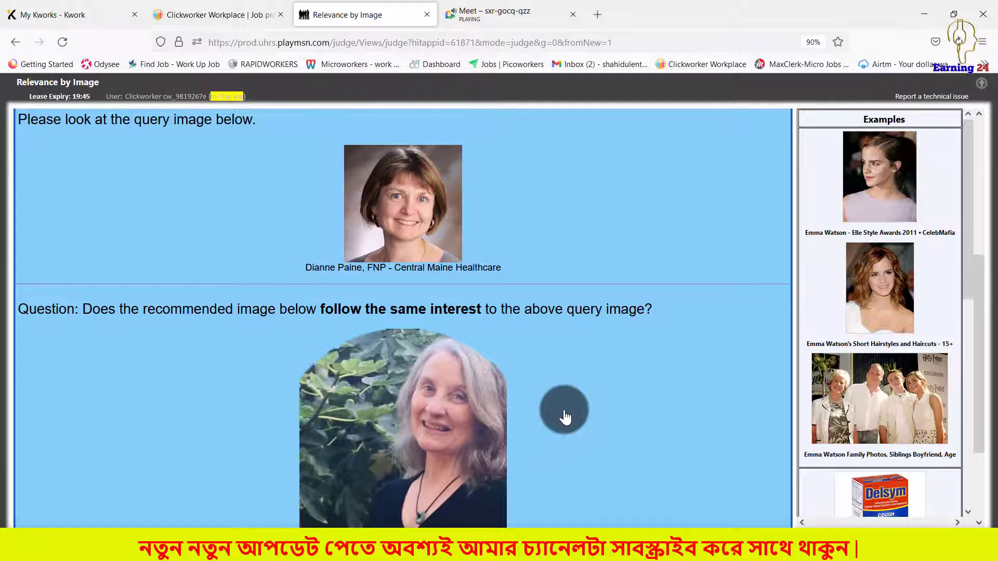
pyautogui.moveTo(564, 416); pyautogui.dragTo(541, 333)
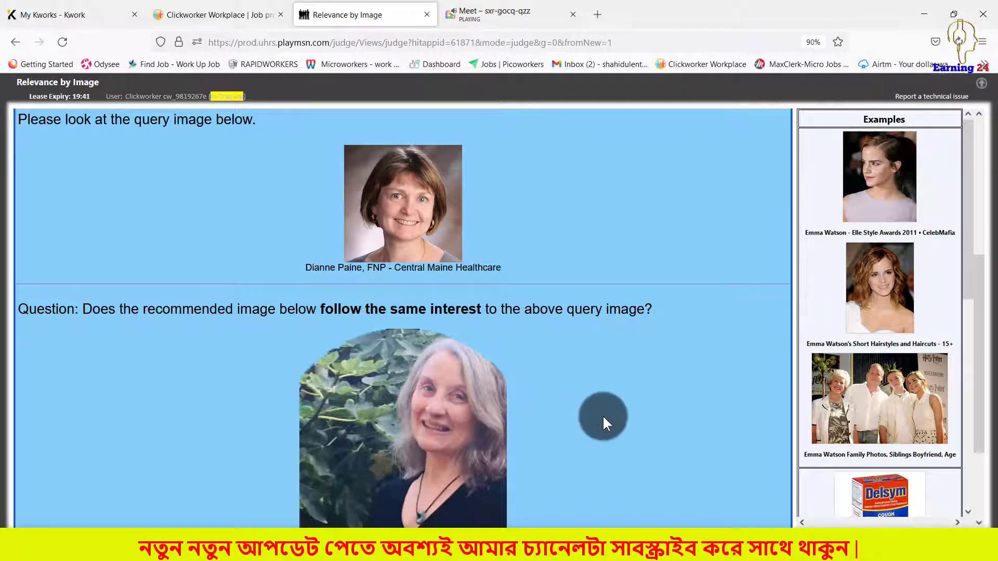
pyautogui.scroll(-1, 602, 418)
pyautogui.scroll(-1, 603, 417)
pyautogui.scroll(-2, 580, 398)
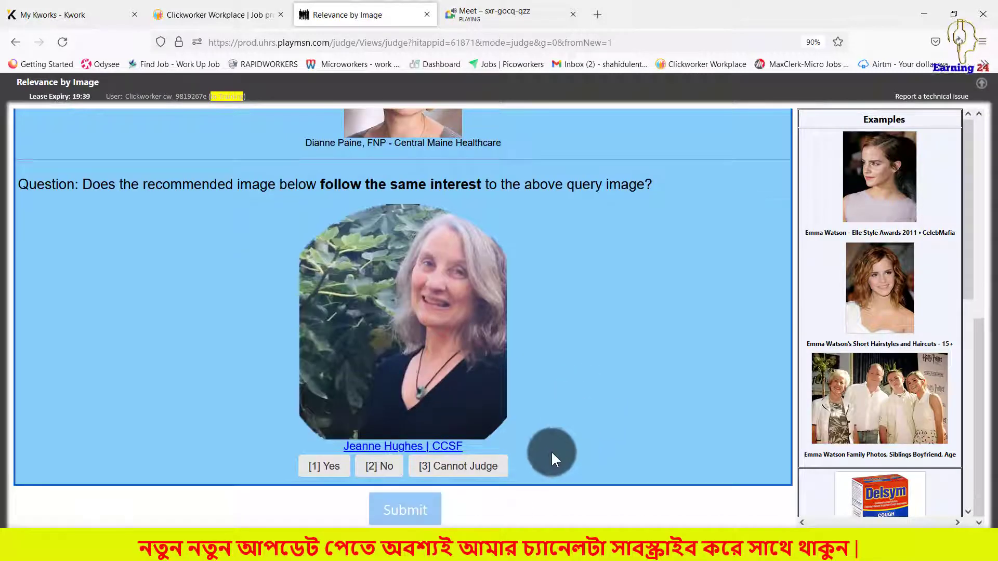
pyautogui.click(381, 477)
pyautogui.click(322, 466)
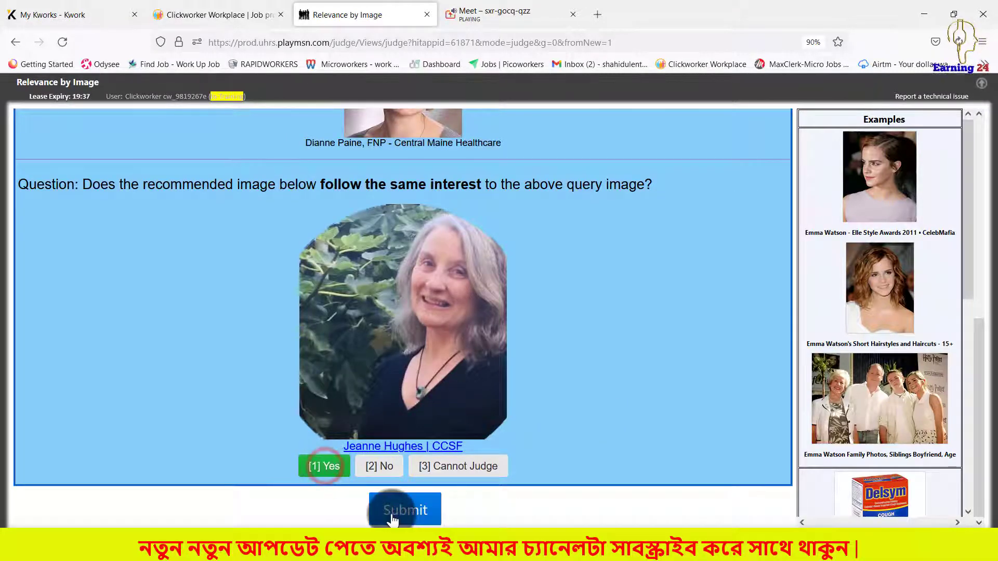
pyautogui.click(393, 514)
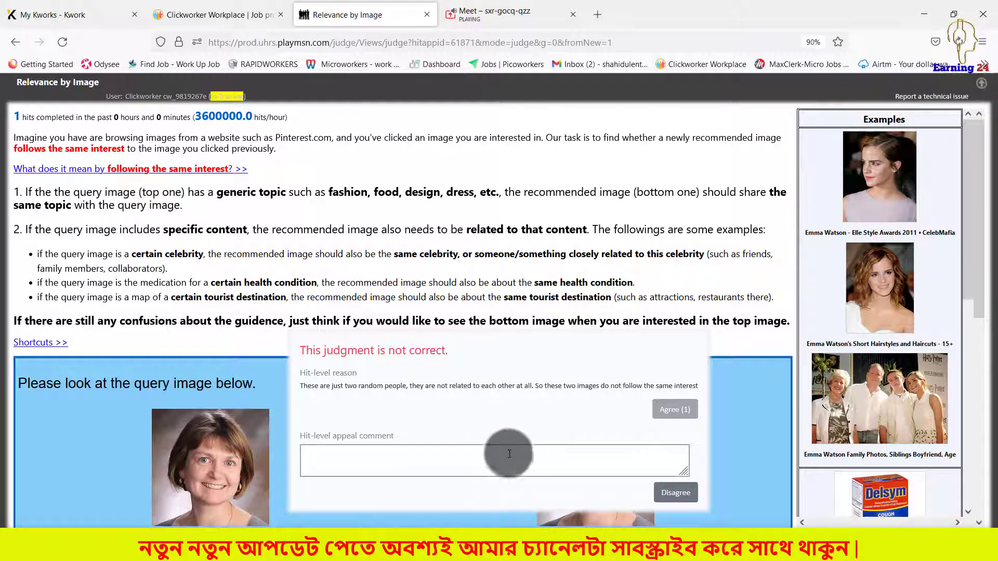
pyautogui.click(675, 411)
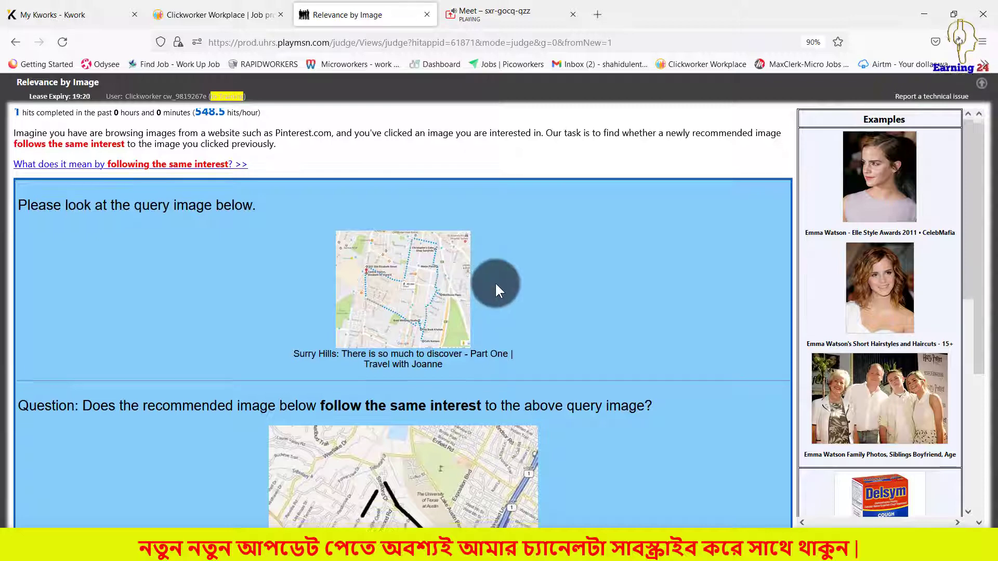
# Step: Submit a No judgment for the Surry Hills map and the recommended Rollingwood map, and close the feedback
pyautogui.scroll(-3, 495, 281)
pyautogui.scroll(-2, 503, 331)
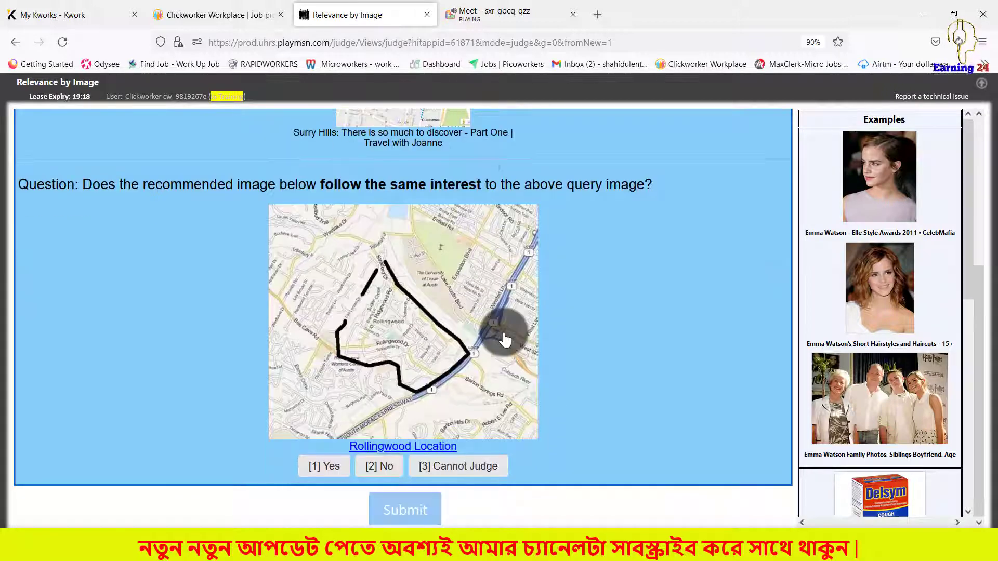
pyautogui.click(383, 466)
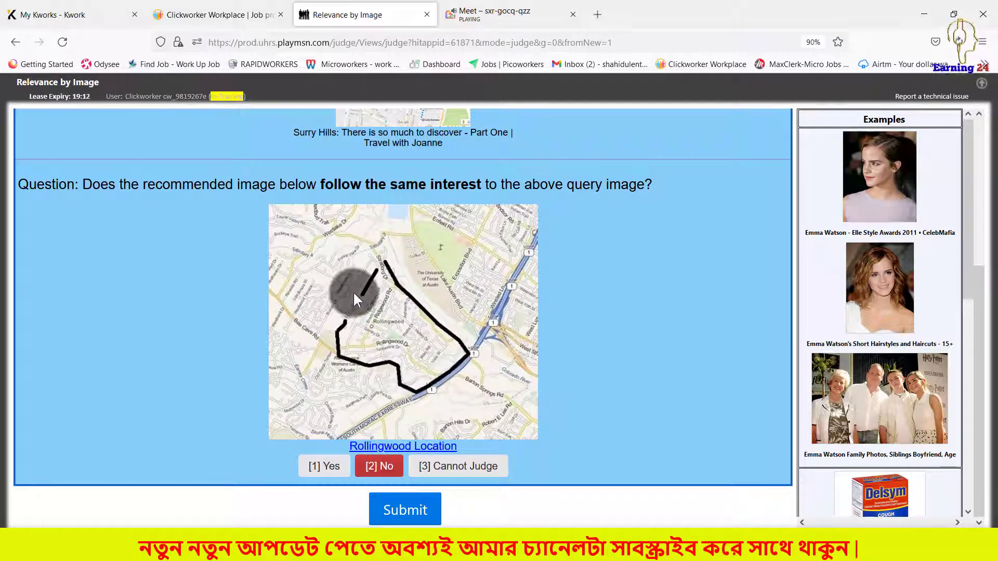
pyautogui.press('Return')
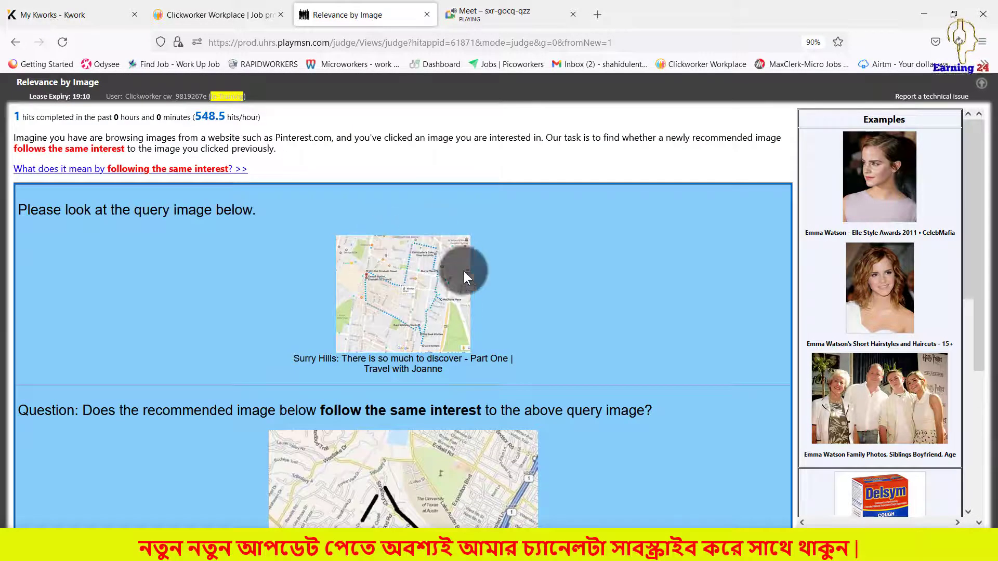
pyautogui.scroll(-3, 441, 443)
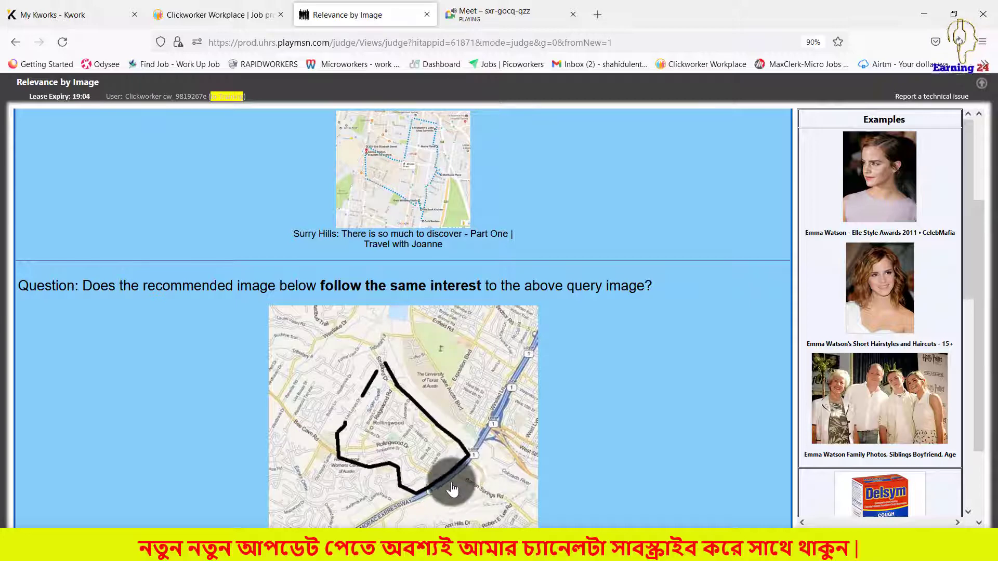
pyautogui.scroll(-2, 427, 405)
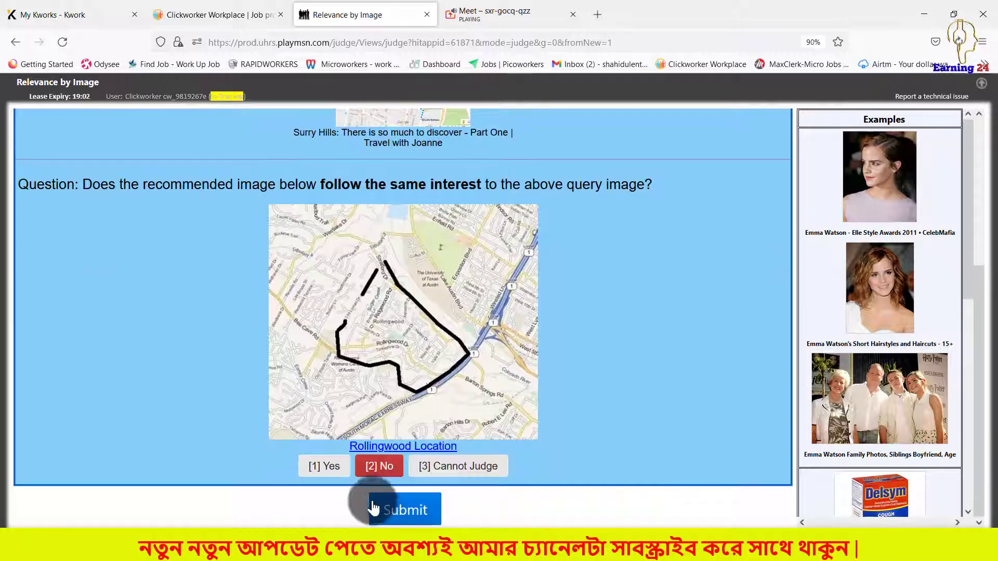
pyautogui.click(409, 510)
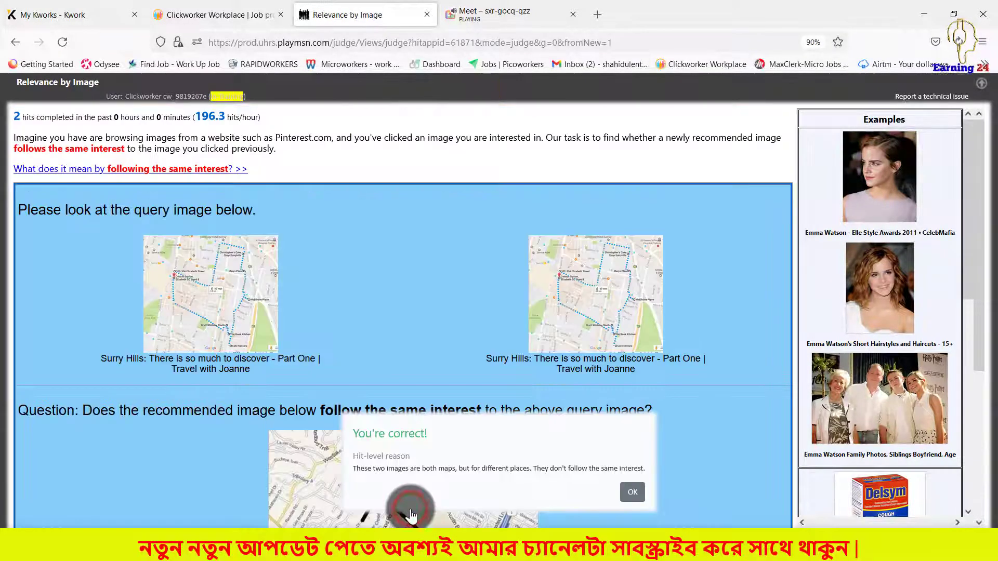
pyautogui.click(629, 493)
# Step: Submit a Yes judgment for the two Gisele Bundchen images and close the feedback
pyautogui.scroll(-2, 495, 343)
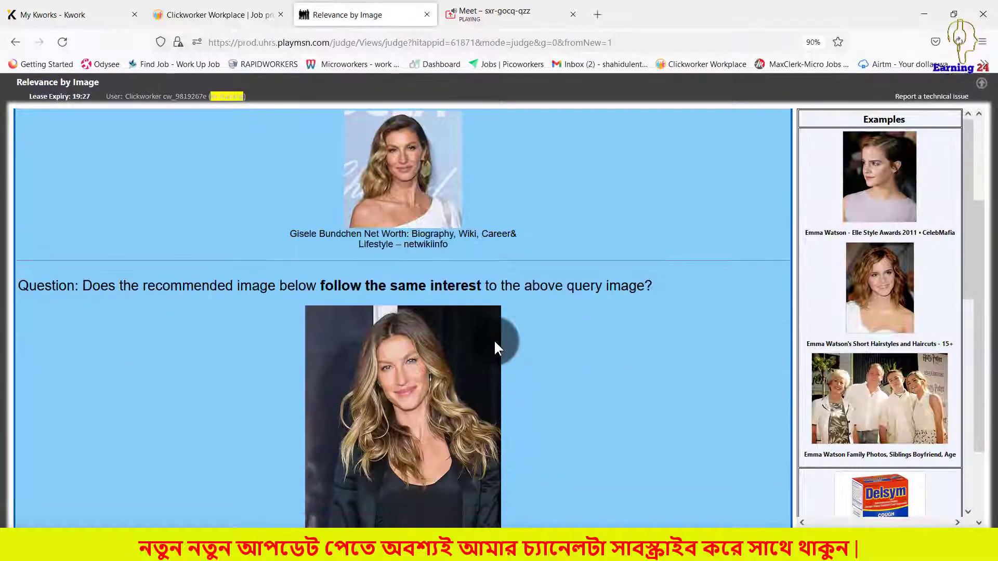
pyautogui.scroll(-2, 475, 340)
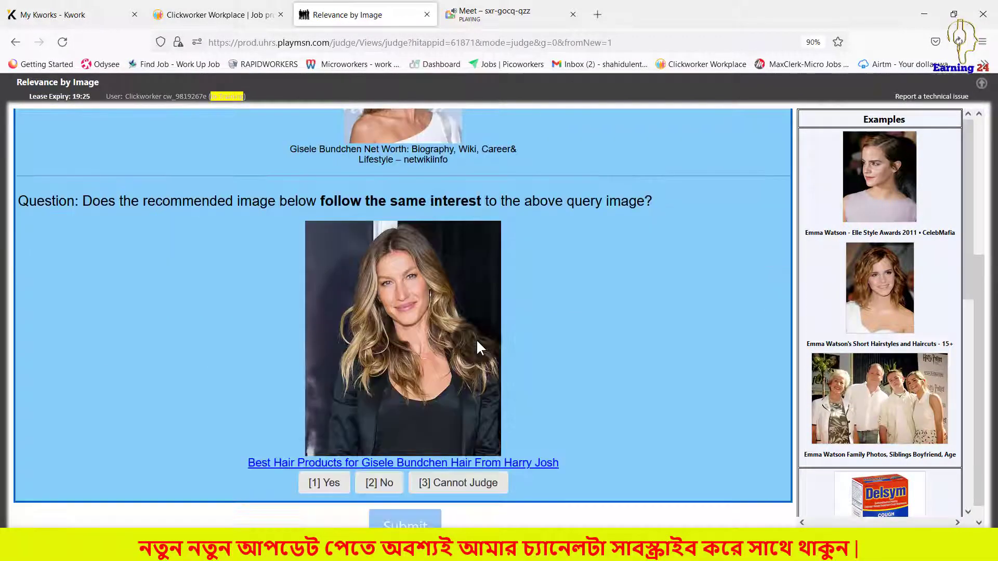
pyautogui.click(335, 464)
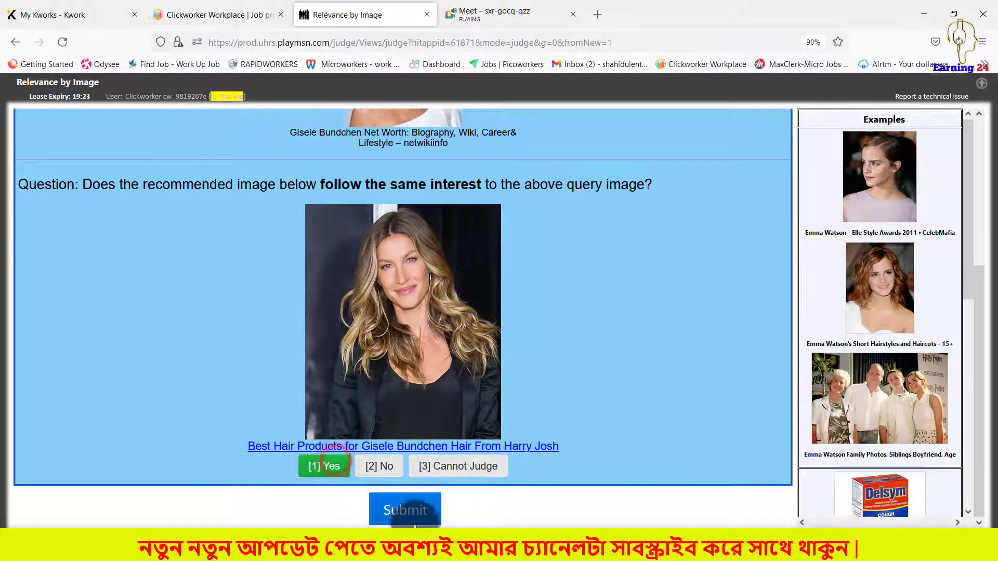
pyautogui.click(407, 507)
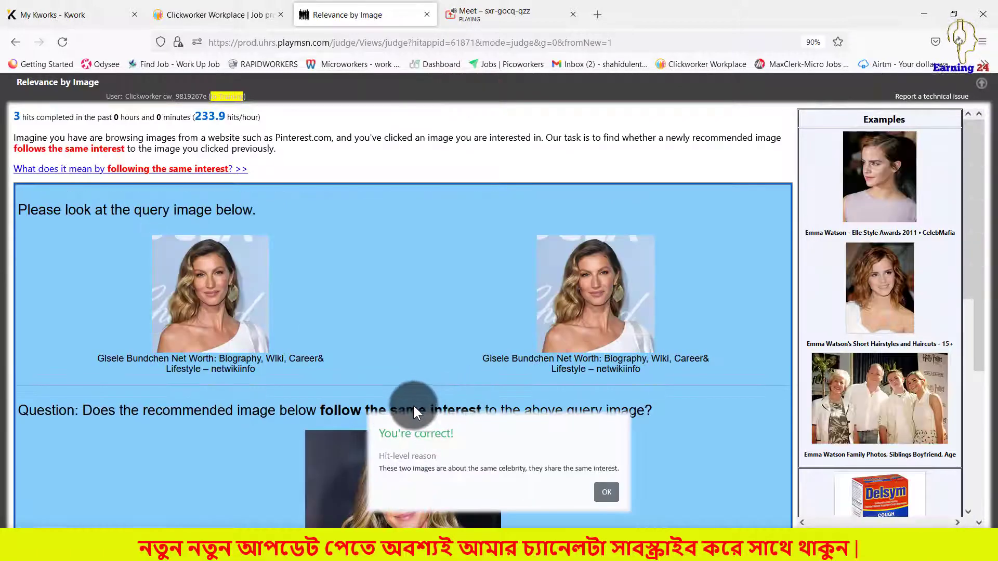
pyautogui.click(609, 492)
# Step: Compare the two ocean wallpaper images, submit a Yes judgment for them, and close the feedback
pyautogui.scroll(-4, 473, 374)
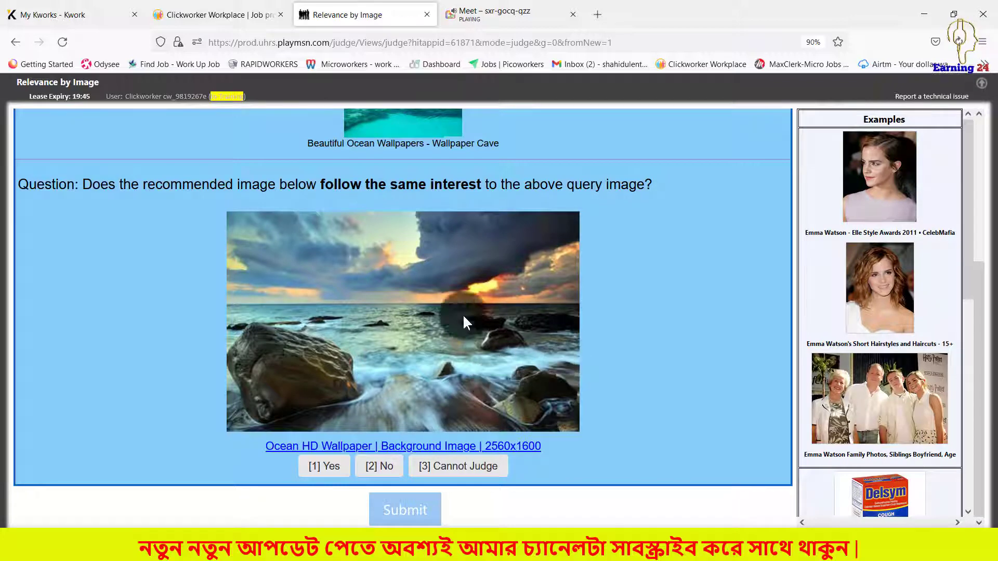
pyautogui.scroll(3, 431, 265)
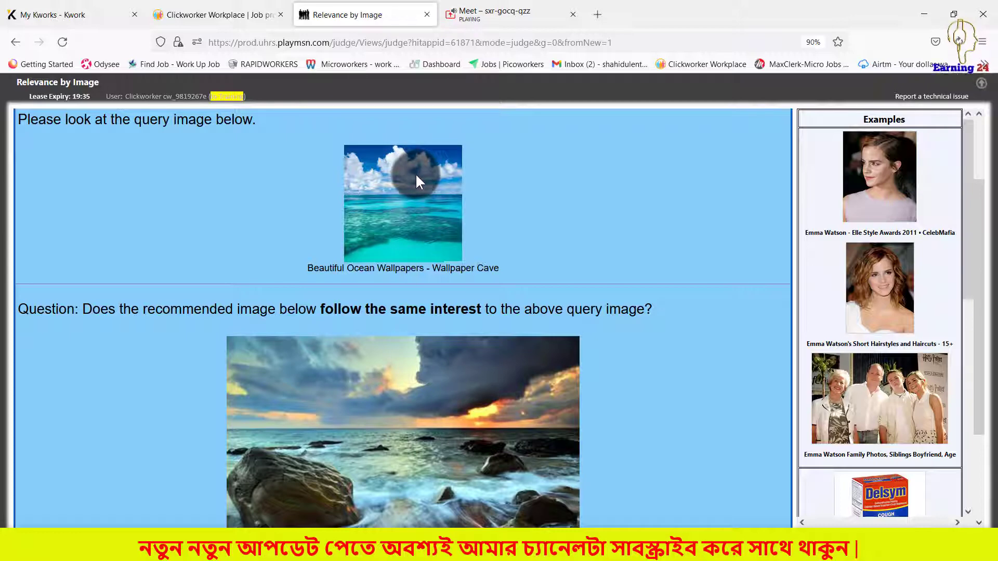
pyautogui.scroll(-3, 475, 283)
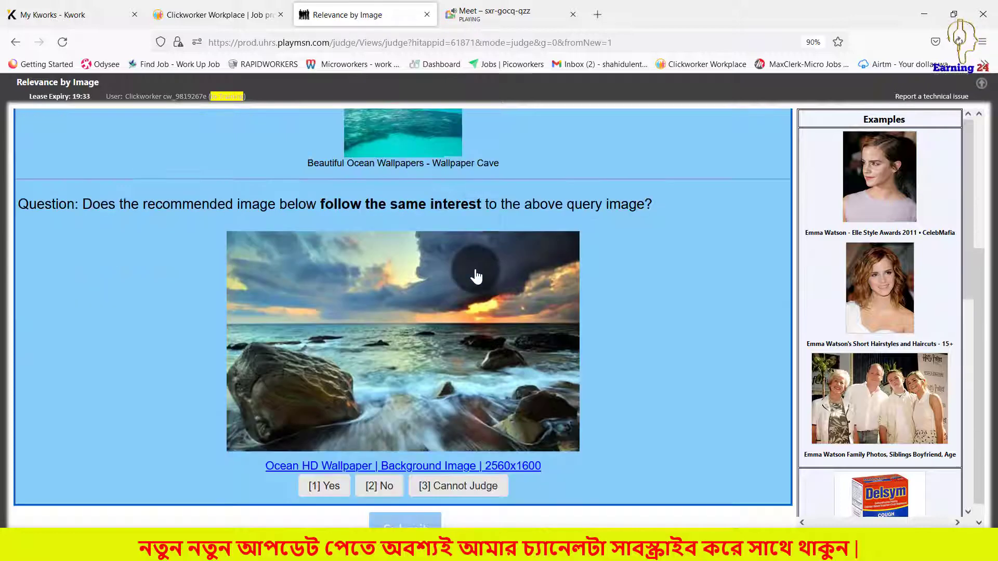
pyautogui.click(318, 468)
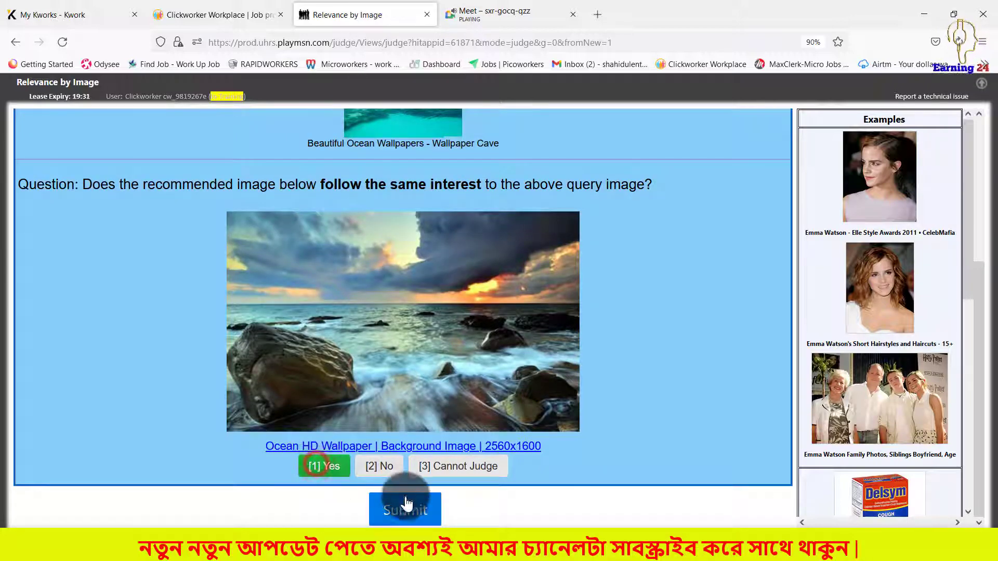
pyautogui.click(405, 514)
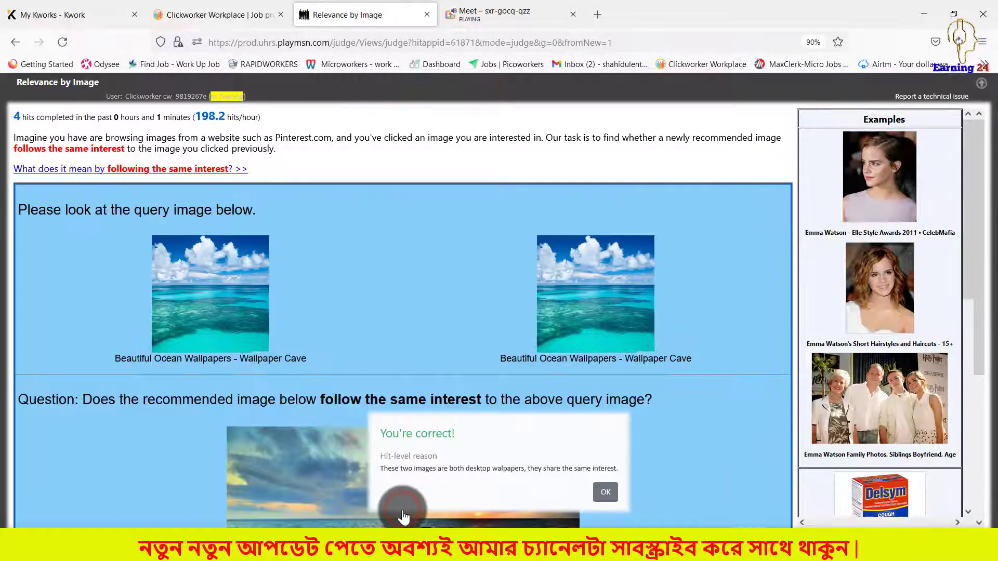
pyautogui.click(603, 493)
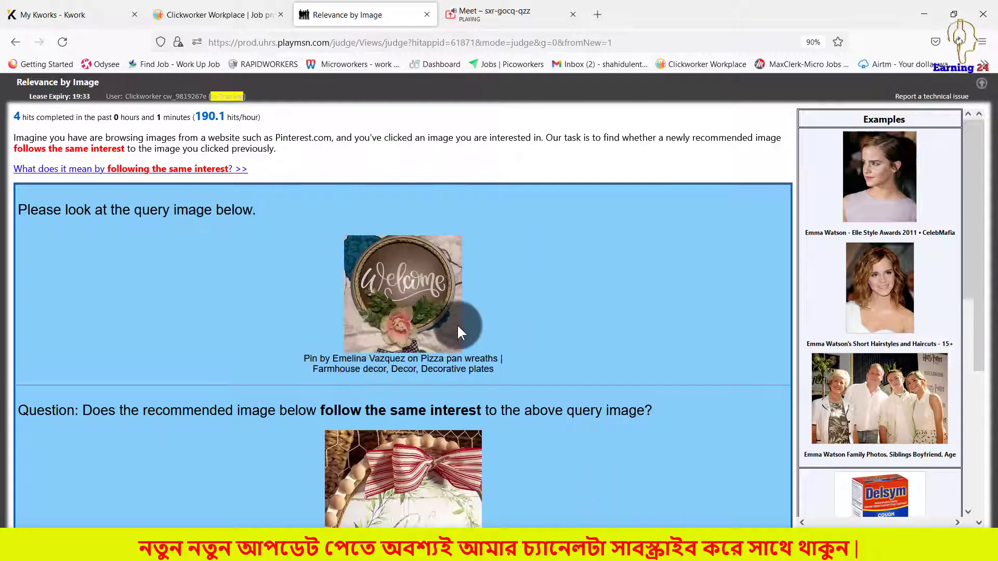
# Step: Submit a Yes judgment for the "Welcome" wreath and the recommended "Bless Our Nest" wreath decor, and close the feedback
pyautogui.scroll(-3, 496, 313)
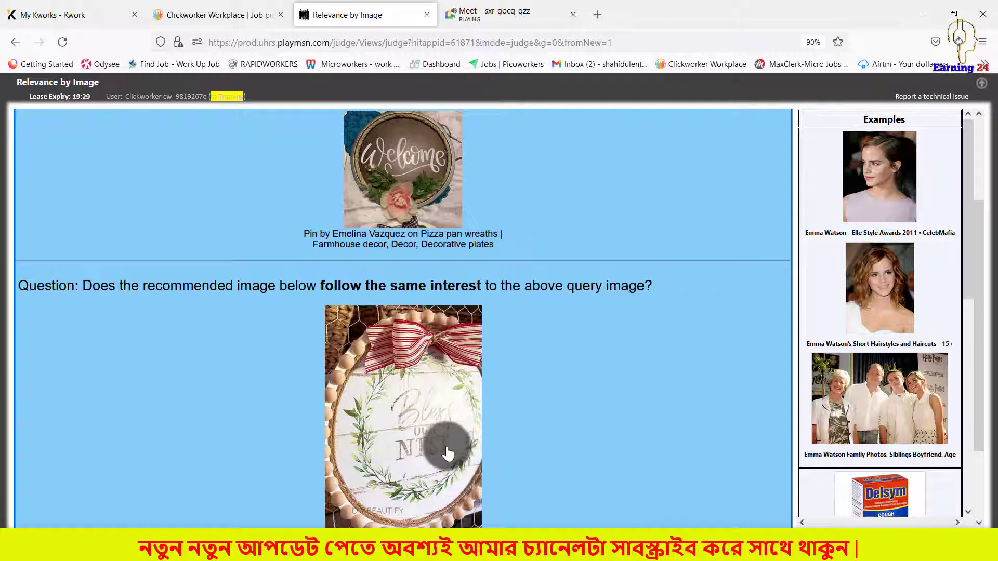
pyautogui.click(441, 385)
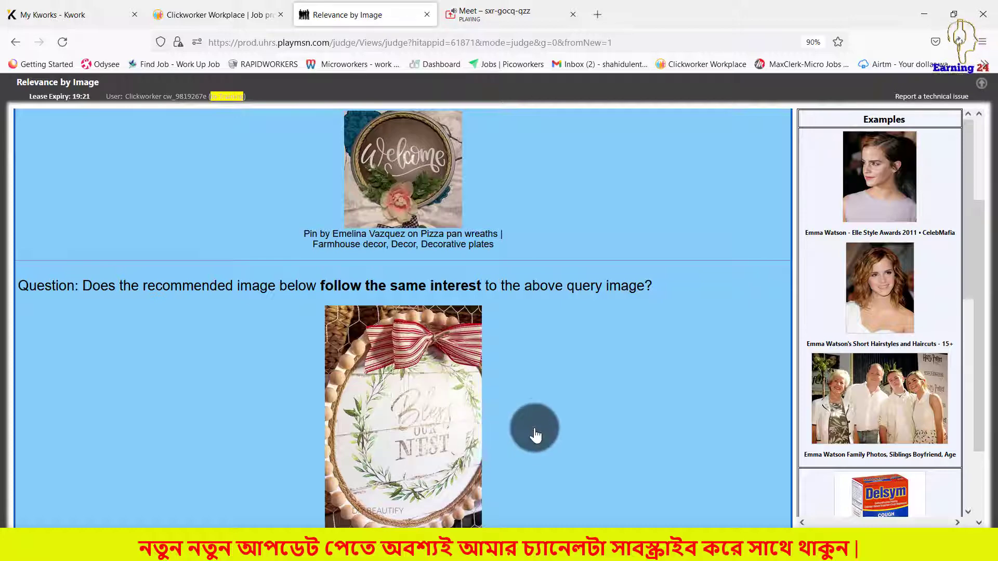
pyautogui.scroll(-2, 536, 431)
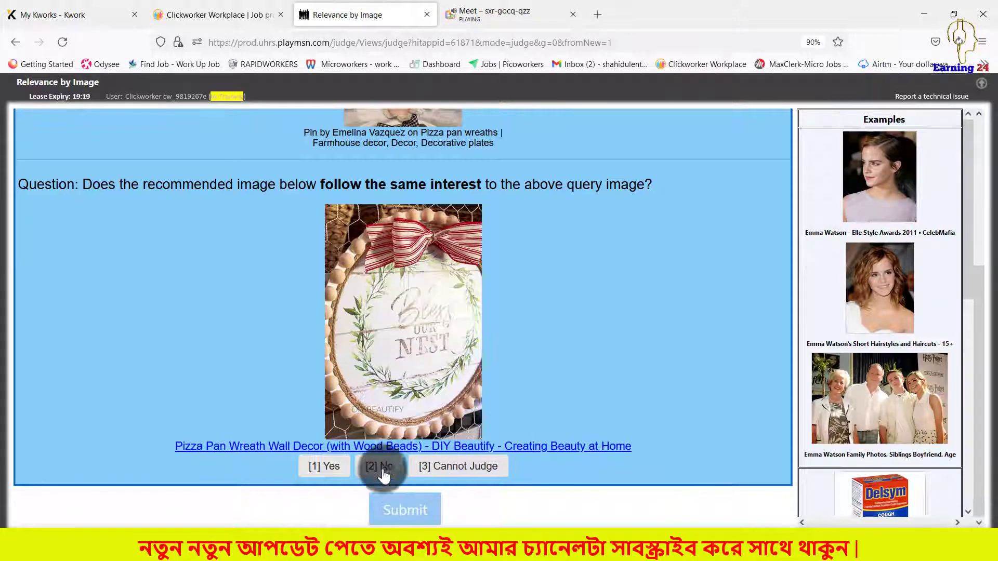
pyautogui.click(327, 467)
pyautogui.click(402, 513)
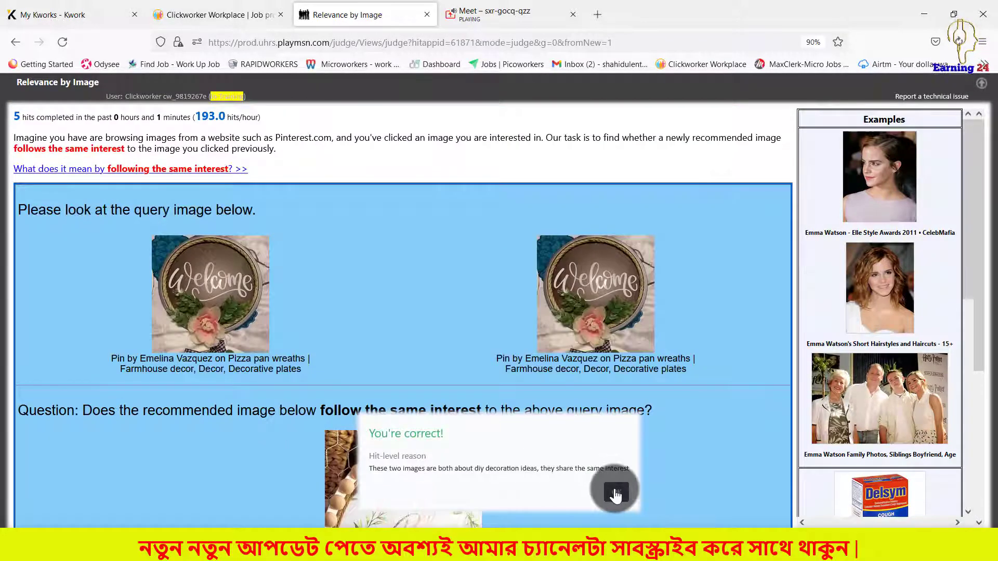
pyautogui.click(614, 492)
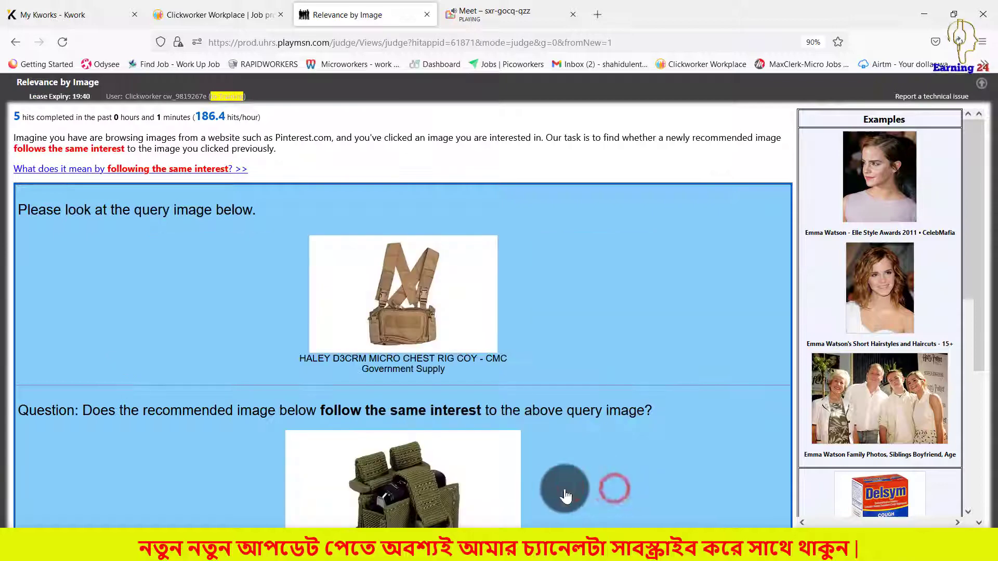
# Step: Submit a Yes judgment for the Haley micro chest rig and the recommended 5.11 Tactical C4 case, and close the feedback
pyautogui.scroll(-3, 552, 466)
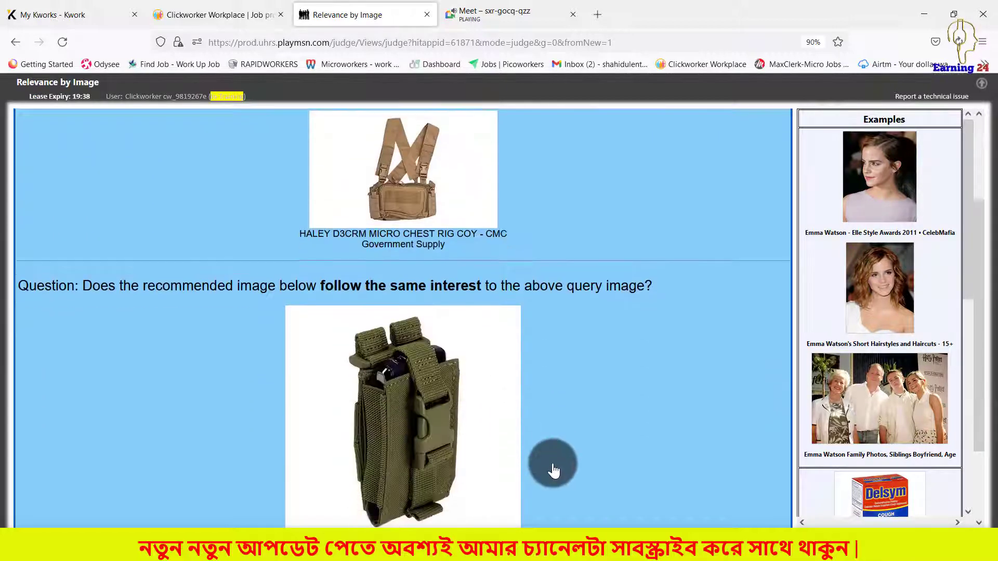
pyautogui.scroll(-1, 496, 410)
pyautogui.scroll(-2, 496, 411)
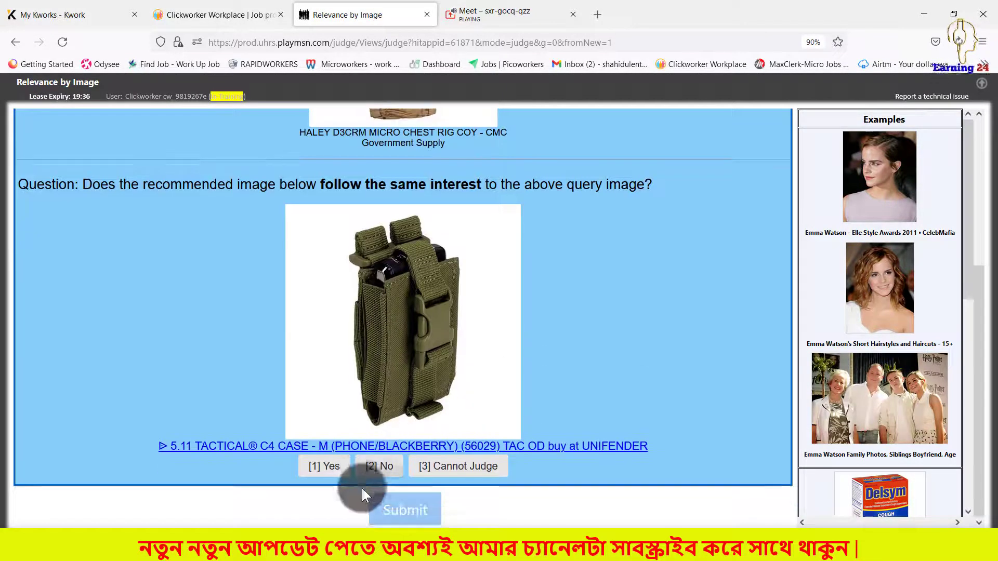
pyautogui.click(323, 465)
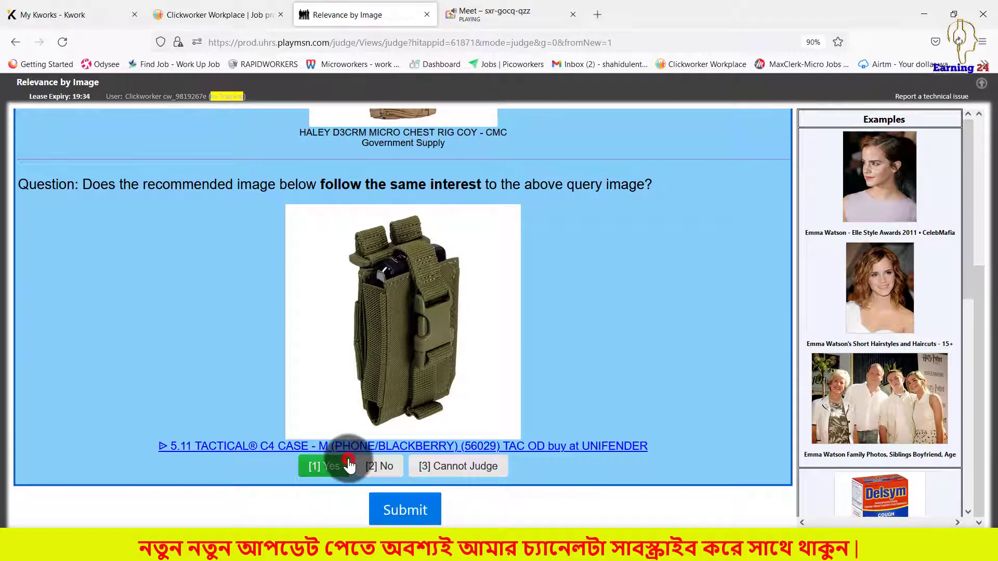
pyautogui.click(410, 510)
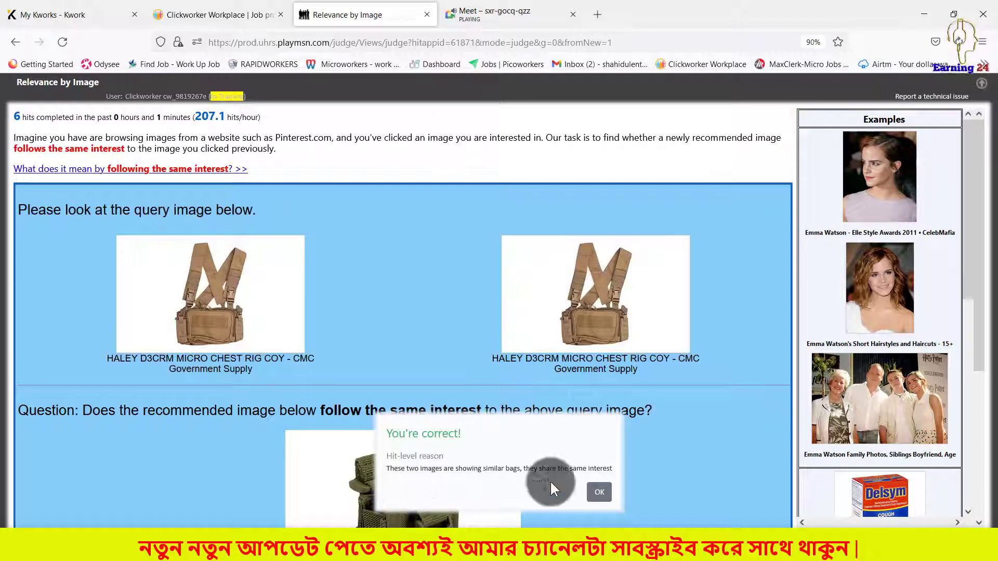
pyautogui.click(602, 491)
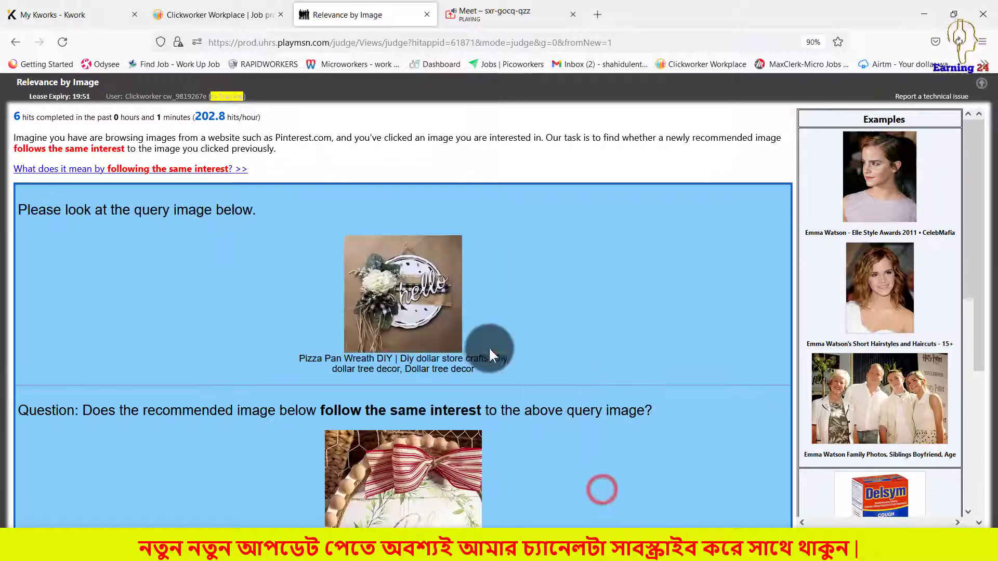
# Step: Submit a Yes judgment for the "hello" pizza pan wreath and the recommended "Bless Our Nest" wreath decor, and close the feedback
pyautogui.scroll(-2, 524, 329)
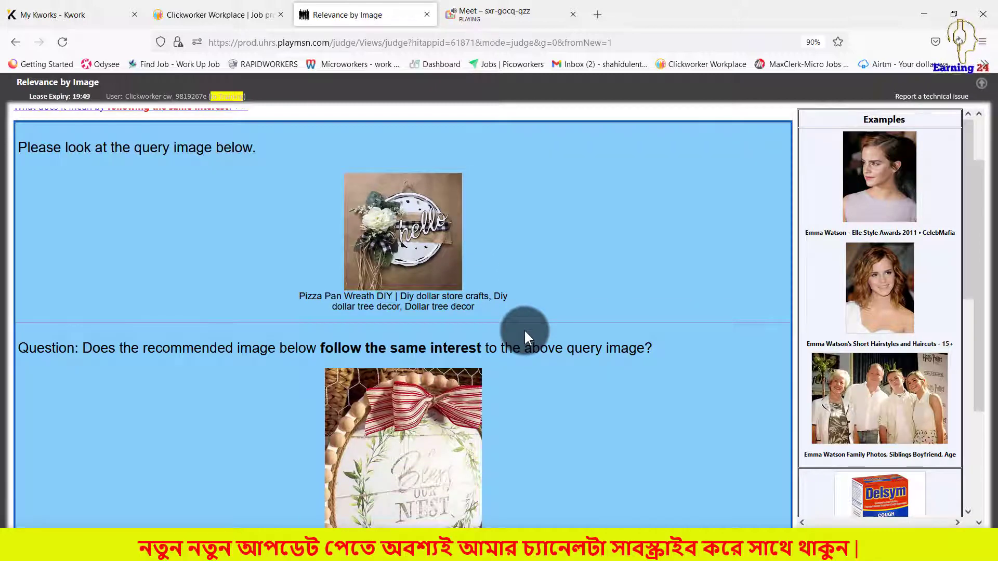
pyautogui.scroll(-2, 524, 329)
pyautogui.scroll(-3, 425, 475)
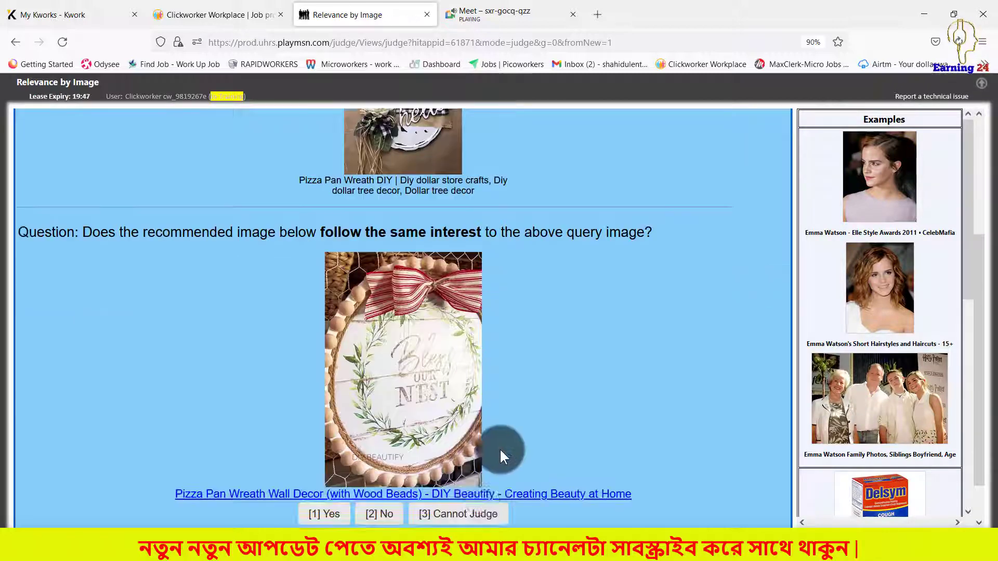
pyautogui.click(323, 466)
pyautogui.click(424, 510)
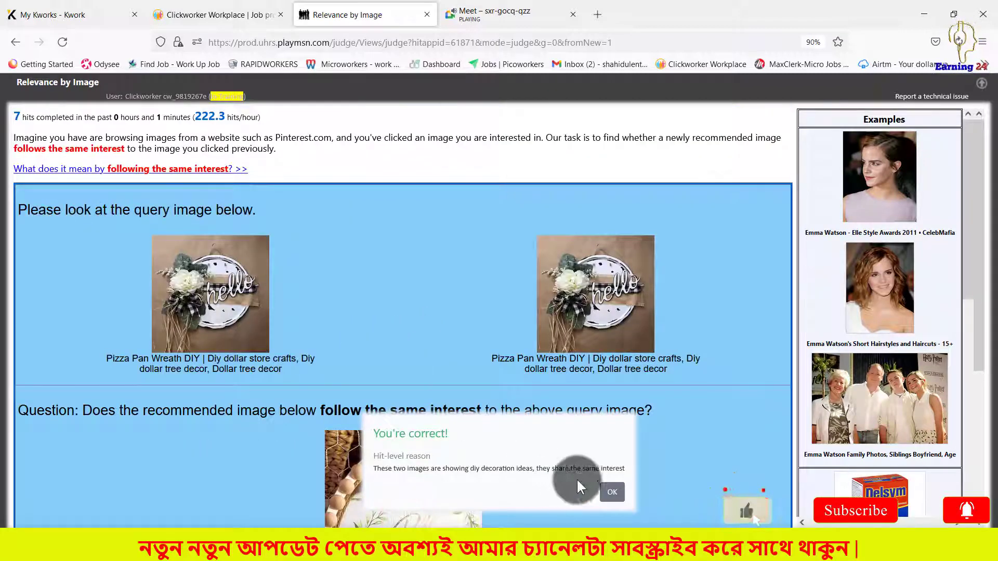
pyautogui.click(611, 491)
# Step: Submit a Yes judgment for the typeface classification image and the recommended flourish font design, and close the feedback
pyautogui.scroll(-2, 478, 330)
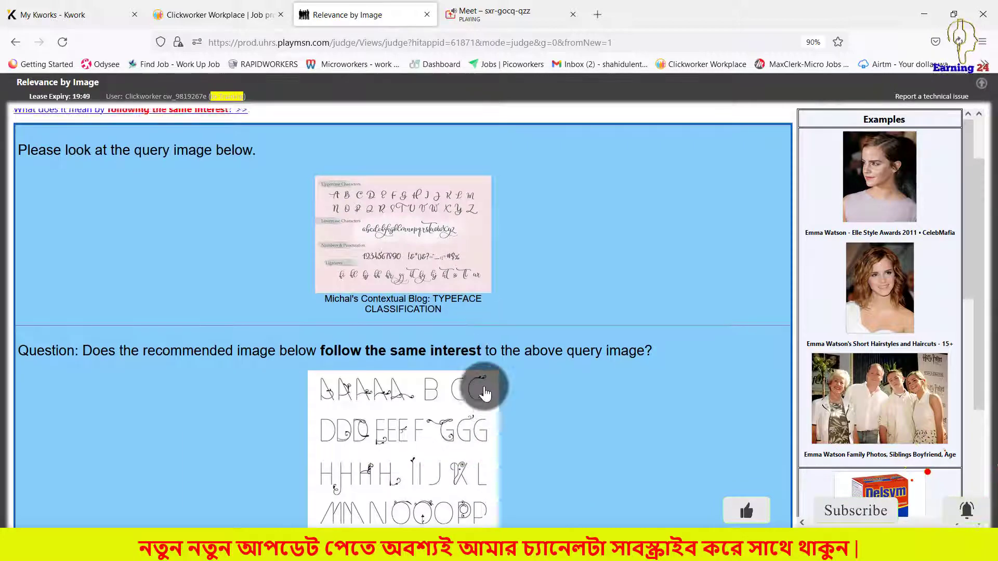
pyautogui.scroll(-2, 478, 416)
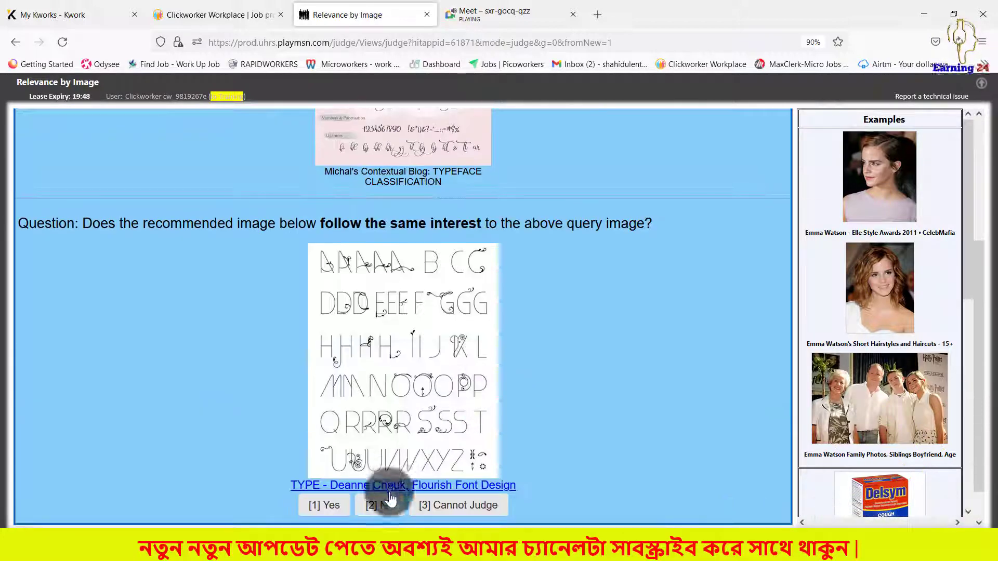
pyautogui.click(329, 506)
pyautogui.scroll(-1, 517, 443)
pyautogui.click(420, 511)
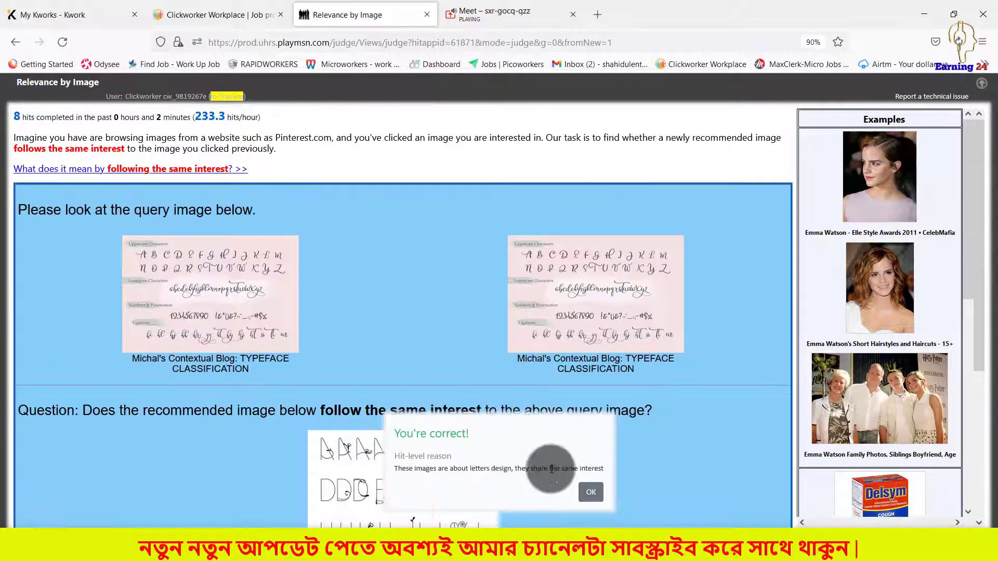
pyautogui.click(591, 491)
# Step: Compare the two tropical beach wallpaper images, submit a Yes judgment for them, and close the feedback
pyautogui.scroll(-4, 482, 404)
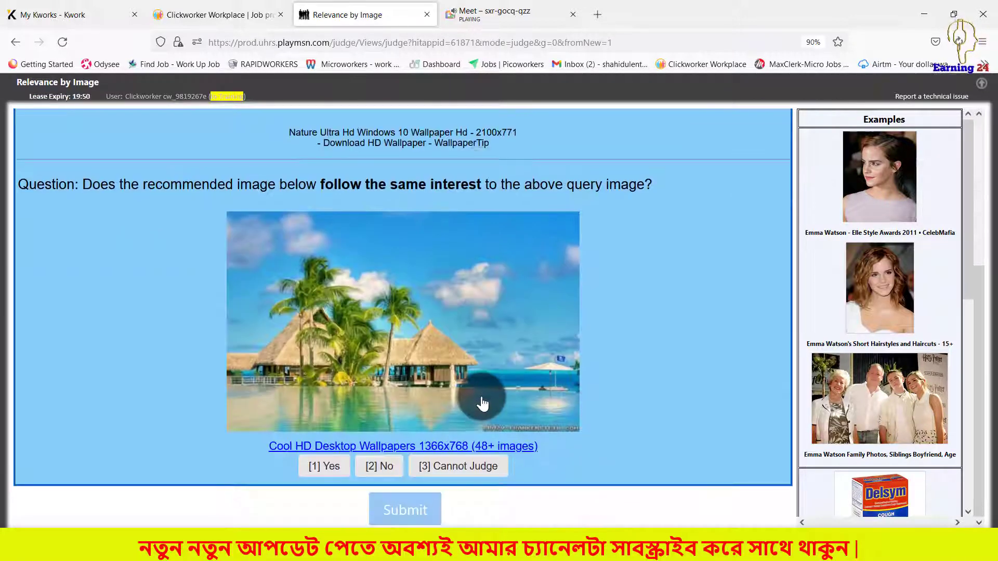
pyautogui.scroll(3, 489, 382)
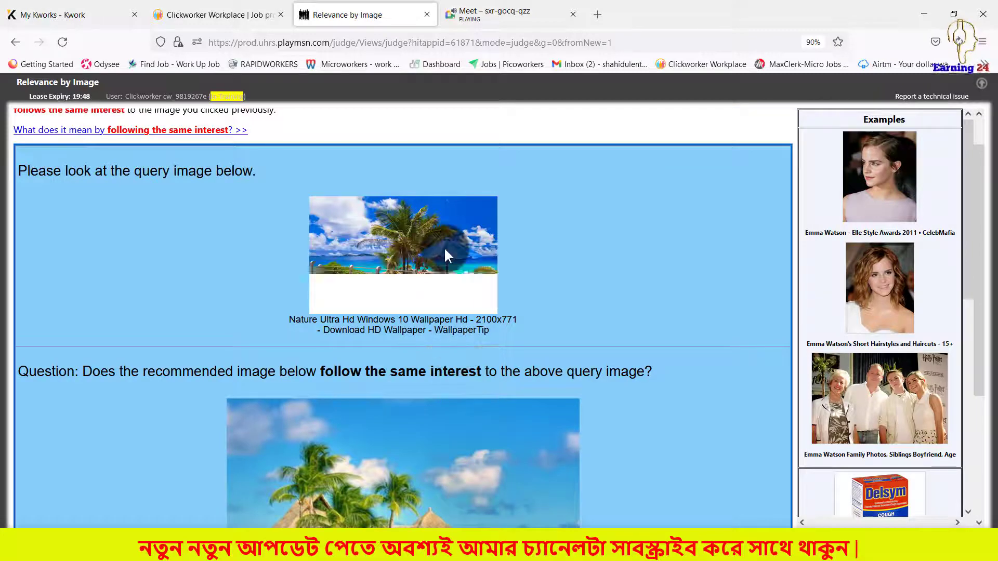
pyautogui.scroll(-3, 476, 386)
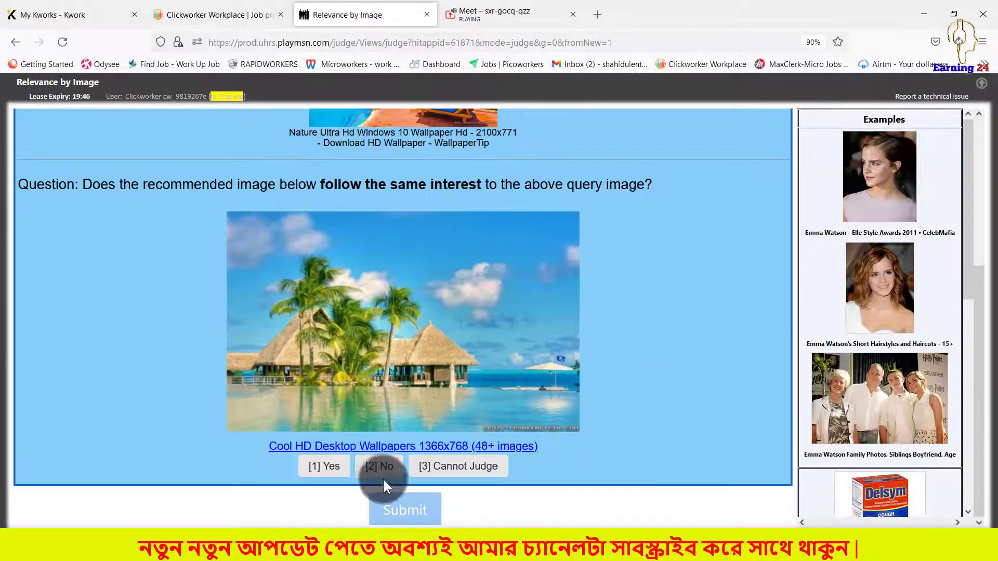
pyautogui.click(326, 469)
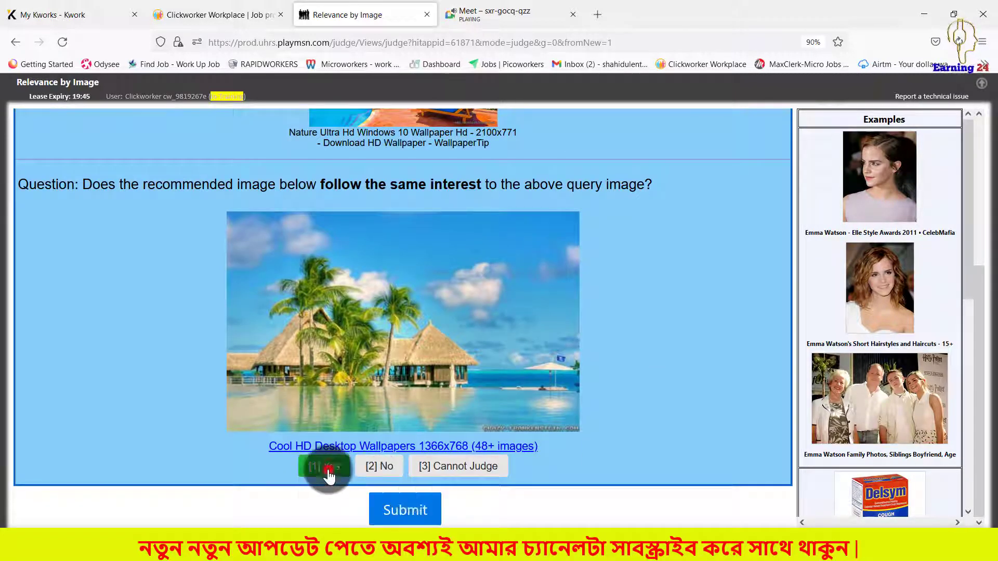
pyautogui.click(405, 504)
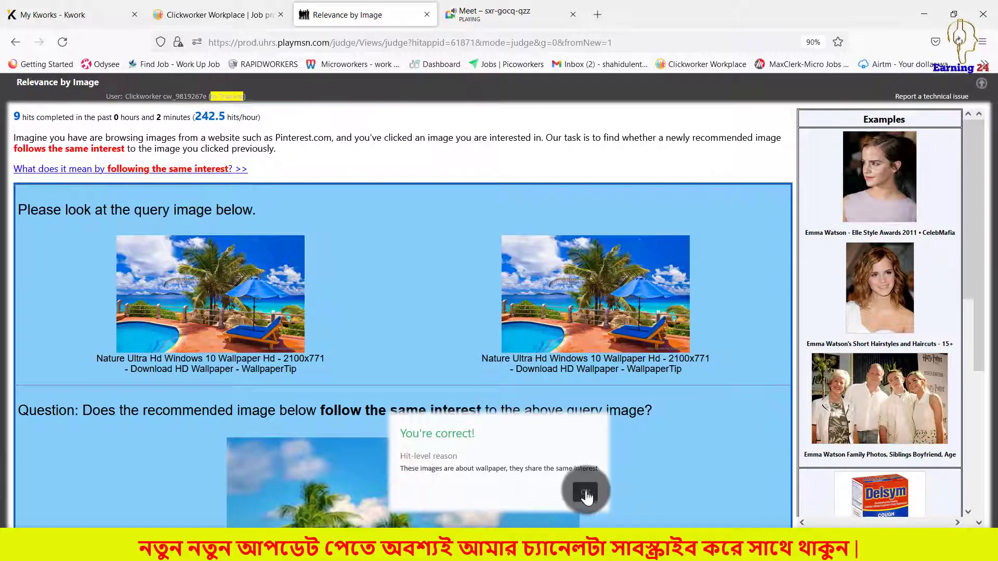
pyautogui.click(585, 494)
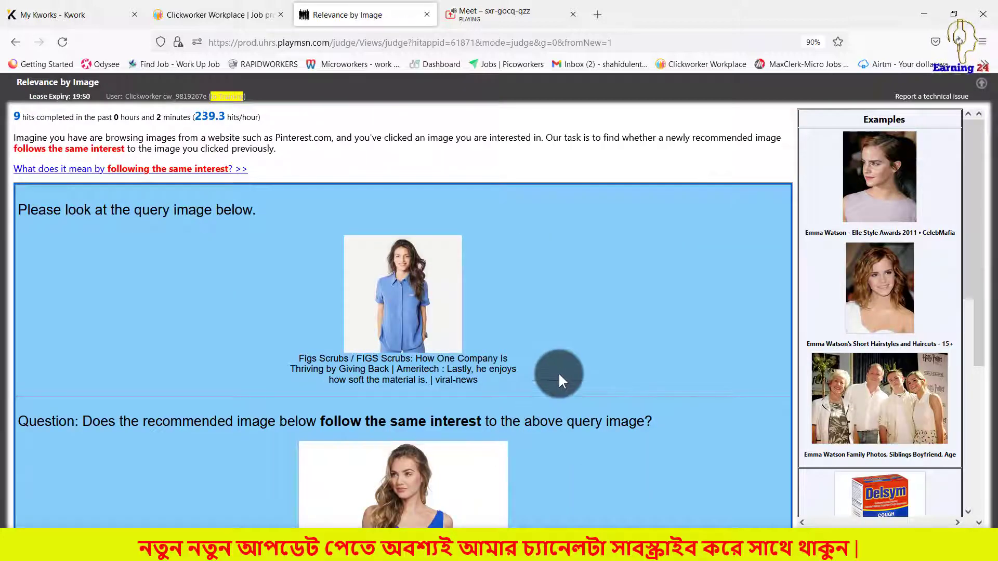
# Step: Submit a No judgment for the Figs scrubs and the recommended blue swimsuit, and close the feedback and the training completion notice
pyautogui.scroll(-3, 560, 366)
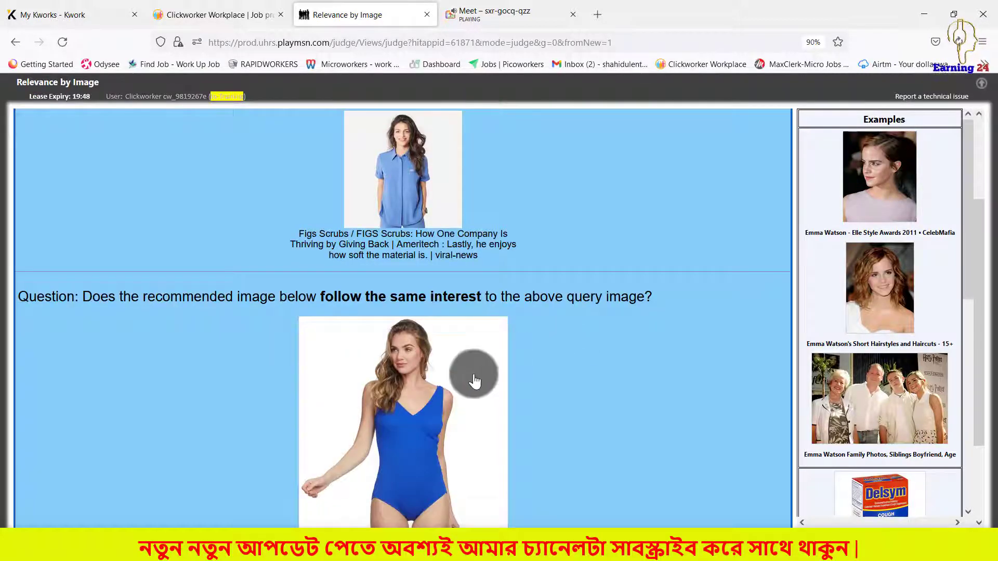
pyautogui.scroll(-3, 474, 382)
pyautogui.click(390, 470)
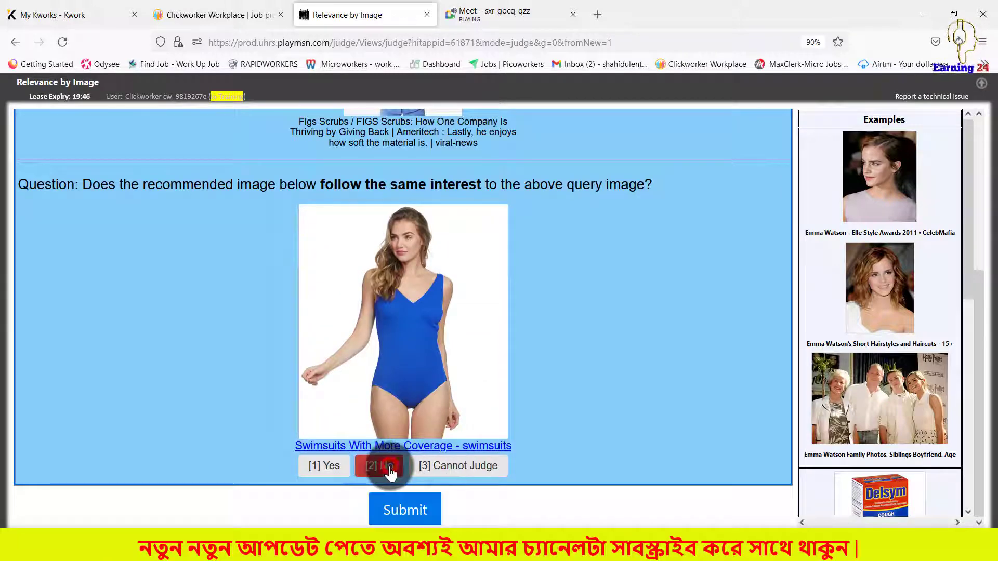
pyautogui.click(413, 518)
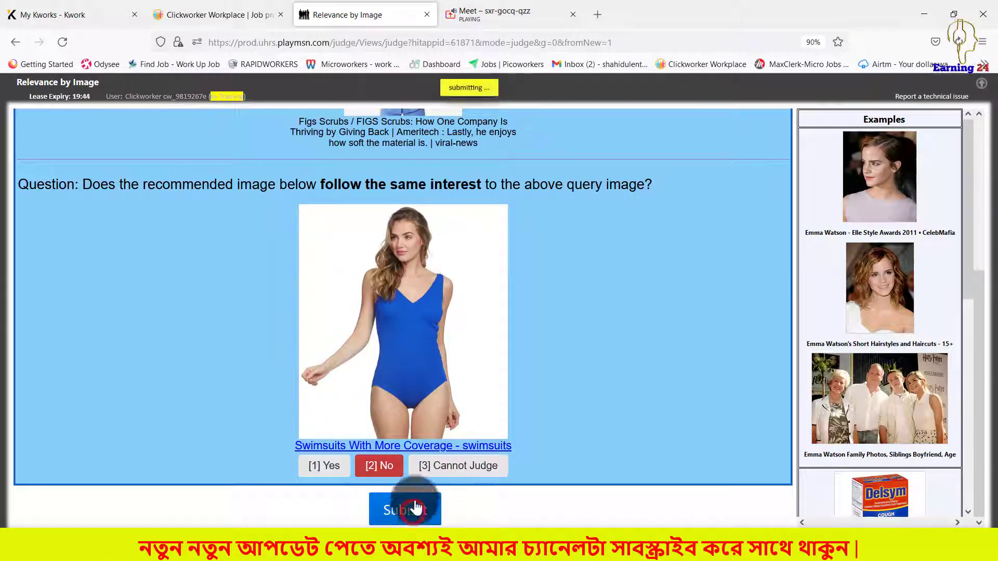
pyautogui.scroll(-5, 515, 330)
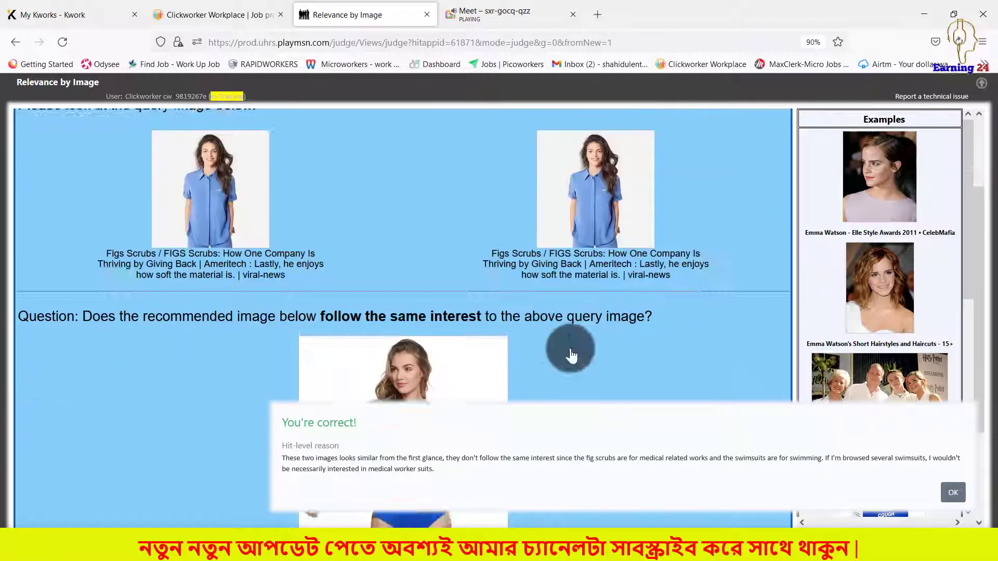
pyautogui.click(953, 492)
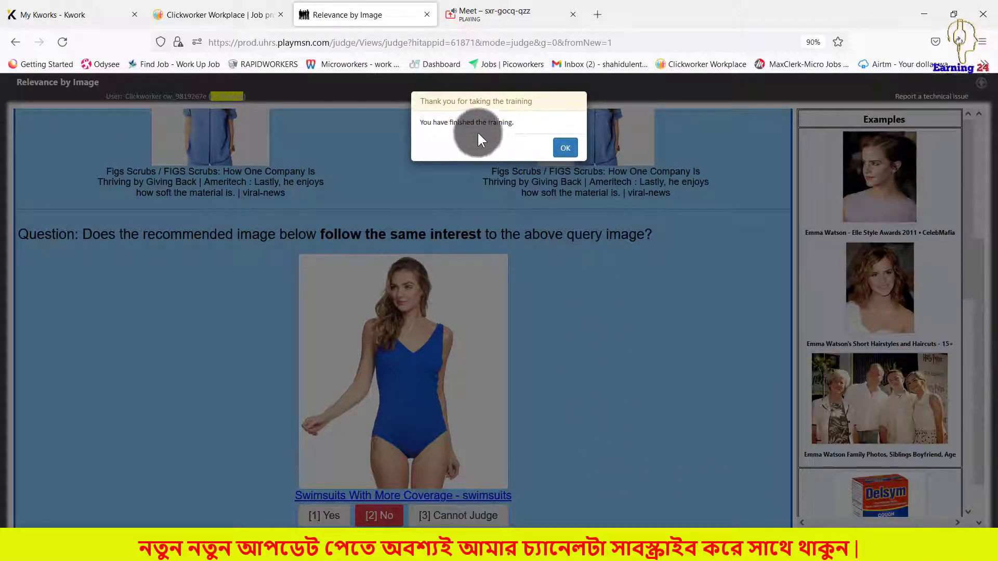
pyautogui.click(565, 148)
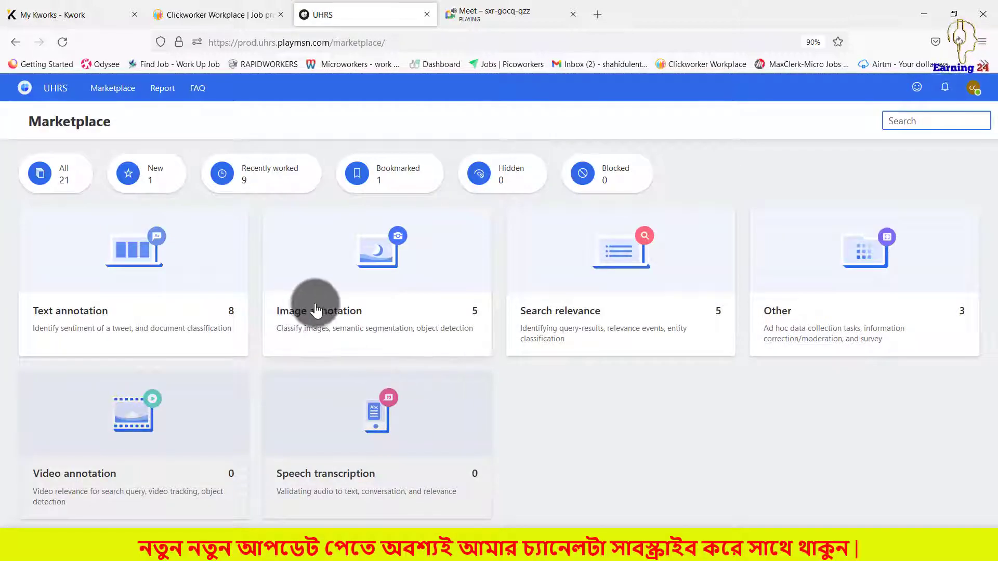
# Step: Find Relevance by Image among all marketplace tasks and start its qualification test
pyautogui.click(69, 173)
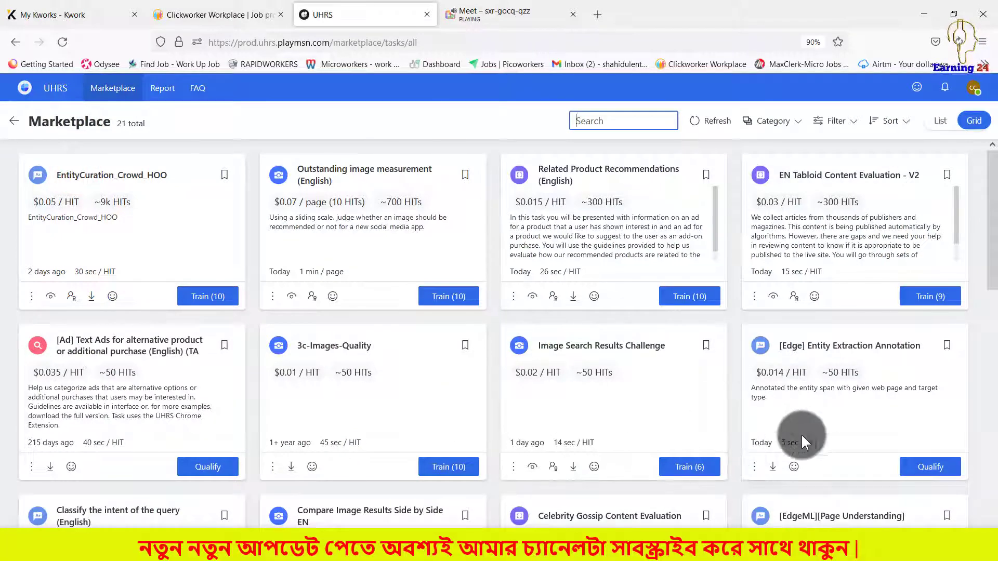
pyautogui.scroll(-3, 800, 434)
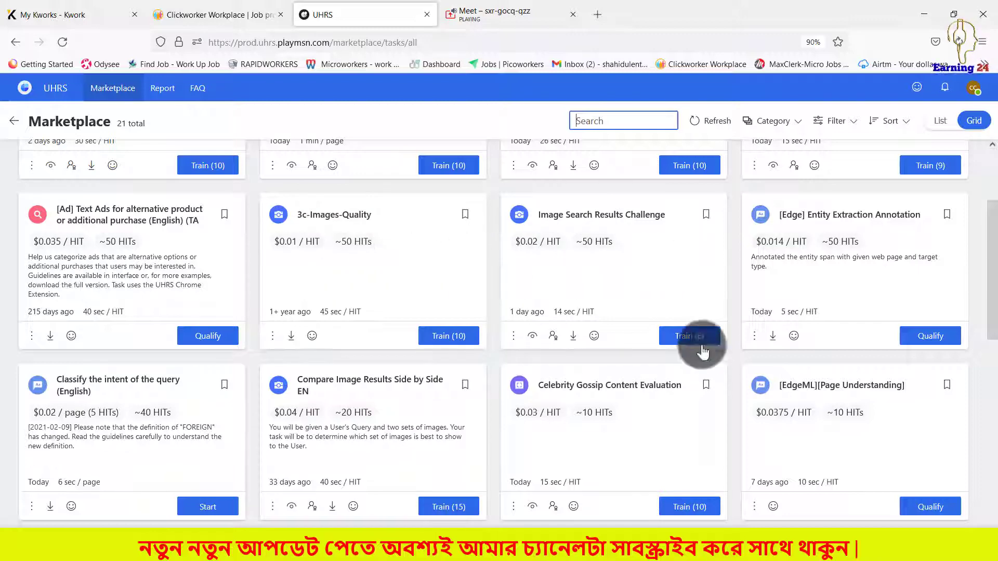
pyautogui.scroll(-5, 802, 382)
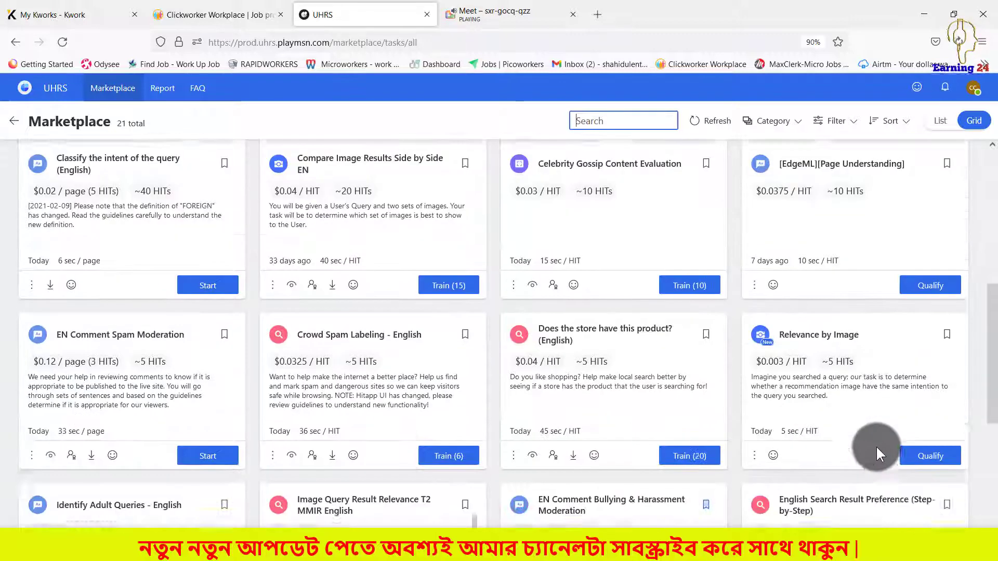
pyautogui.scroll(-1, 875, 444)
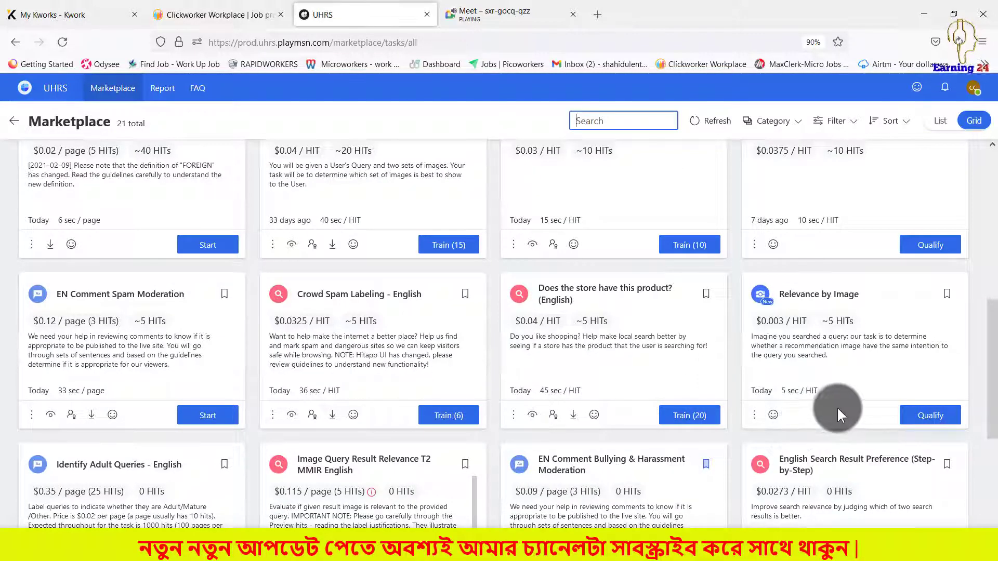
pyautogui.click(931, 418)
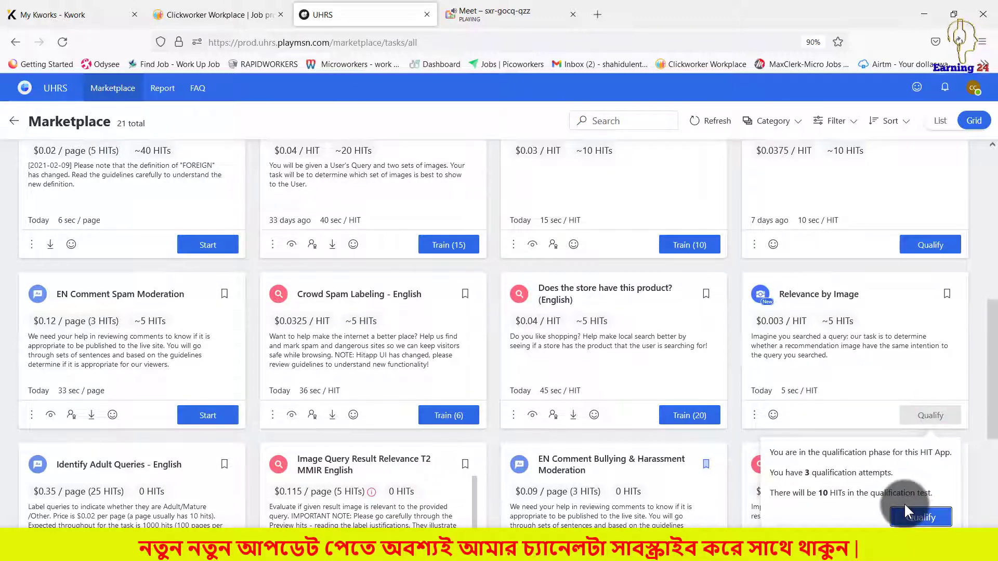
pyautogui.click(907, 508)
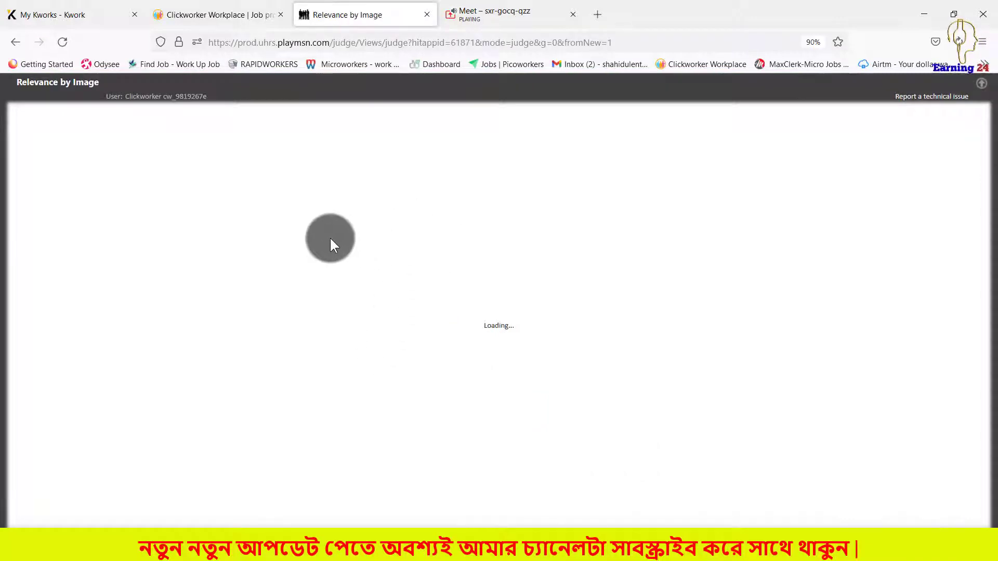
# Step: Compare the Piel Script font image with the recommended calligraphy wedding font and submit a Yes judgment
pyautogui.scroll(-5, 437, 218)
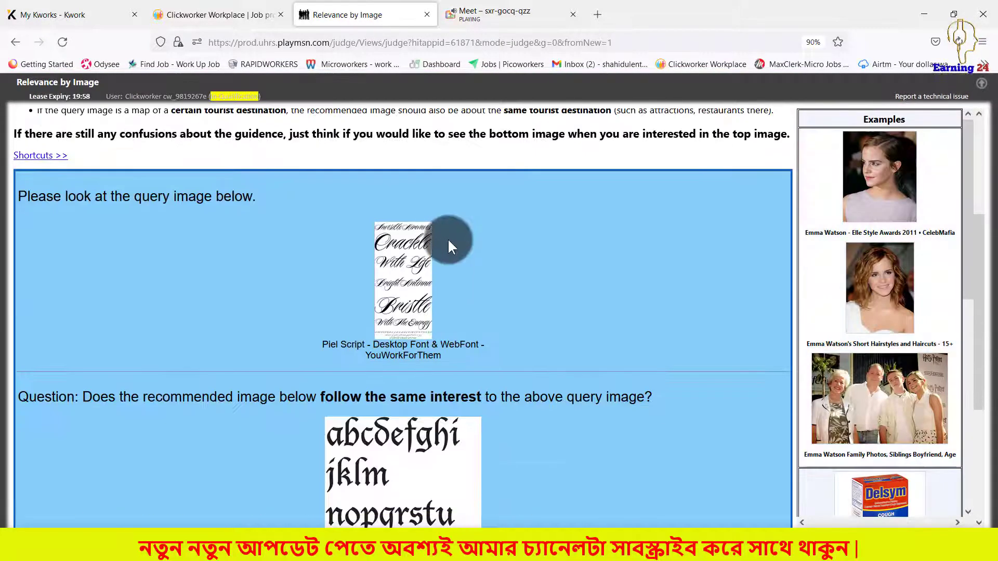
pyautogui.scroll(-3, 457, 239)
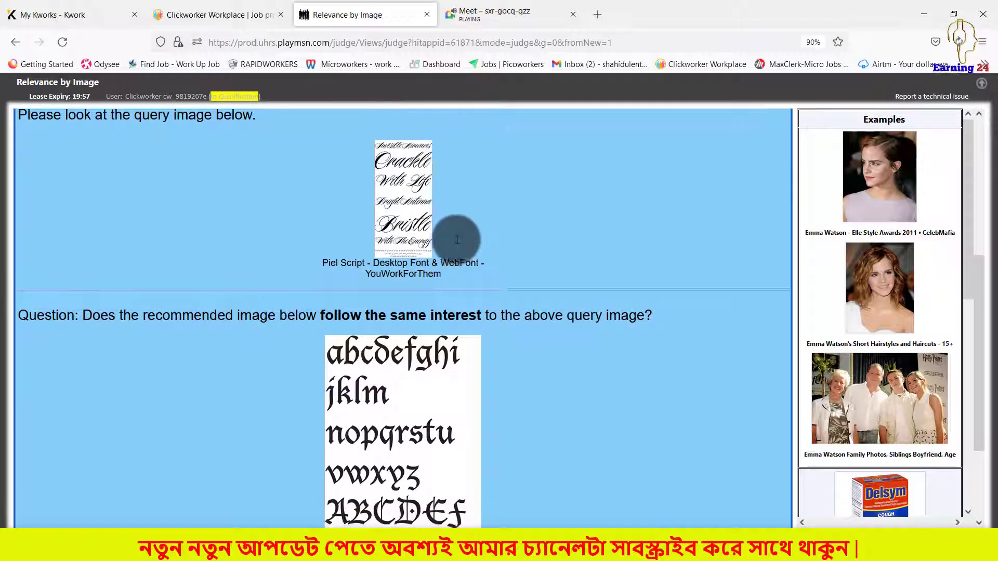
pyautogui.scroll(3, 457, 238)
pyautogui.scroll(-3, 456, 234)
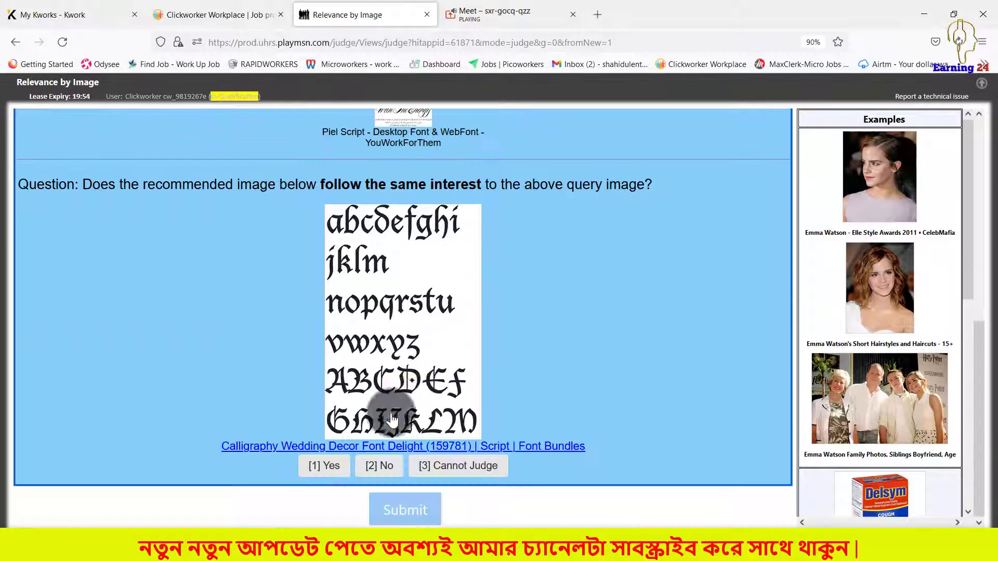
pyautogui.click(322, 466)
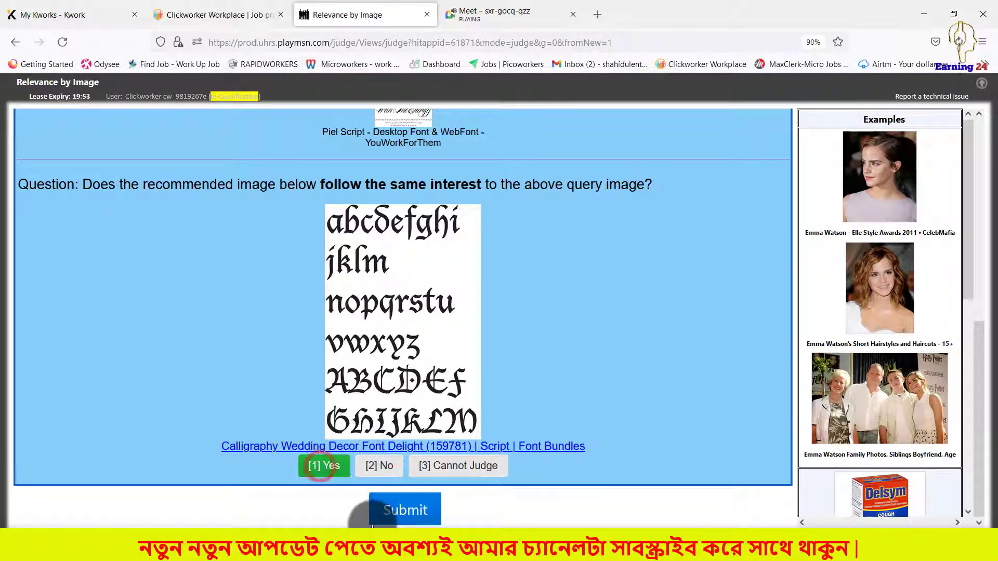
pyautogui.click(405, 509)
# Step: Submit a No judgment for the Aspirin 81 mg box and the recommended Colgate toothpaste
pyautogui.scroll(-3, 450, 353)
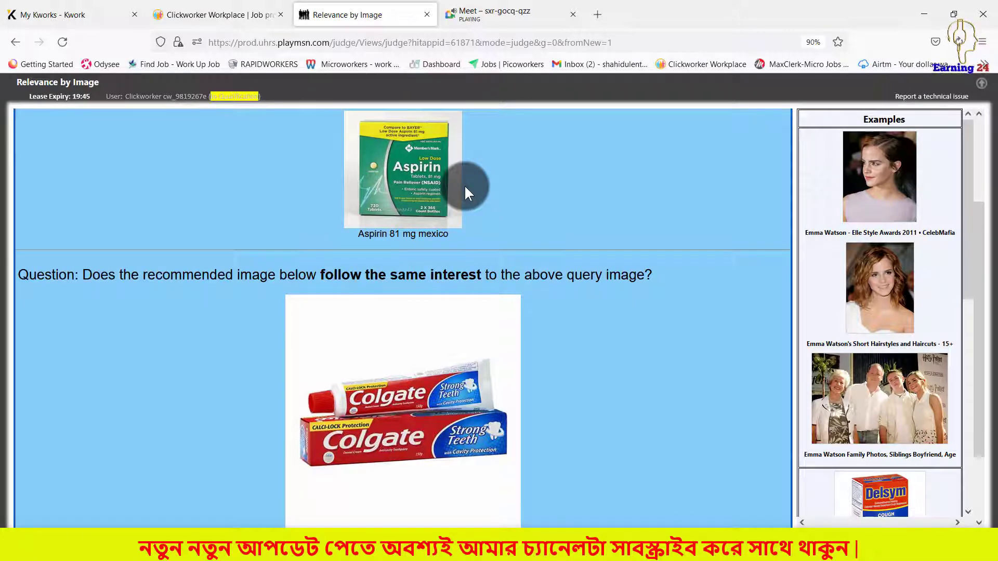
pyautogui.scroll(-2, 465, 193)
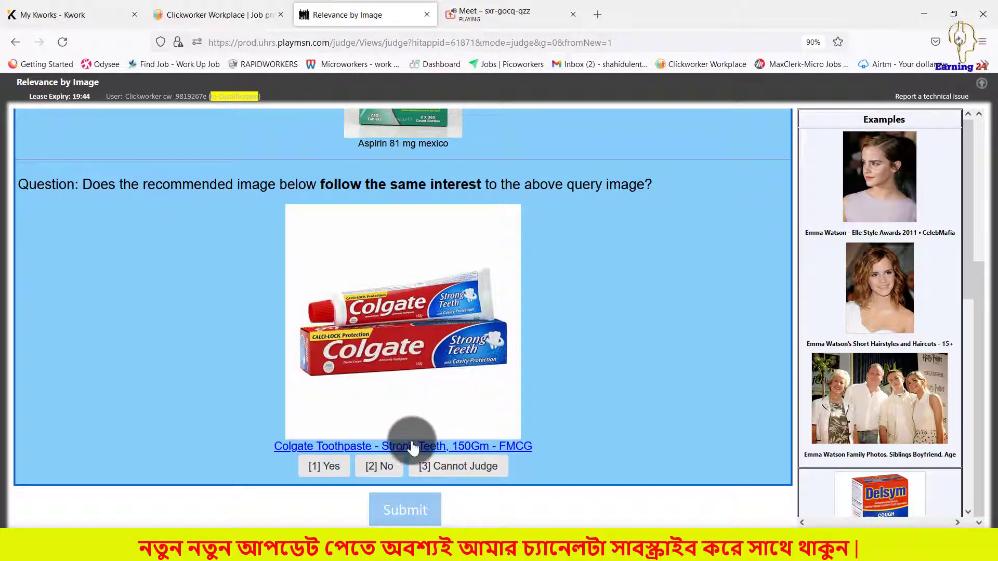
pyautogui.click(381, 466)
pyautogui.click(404, 510)
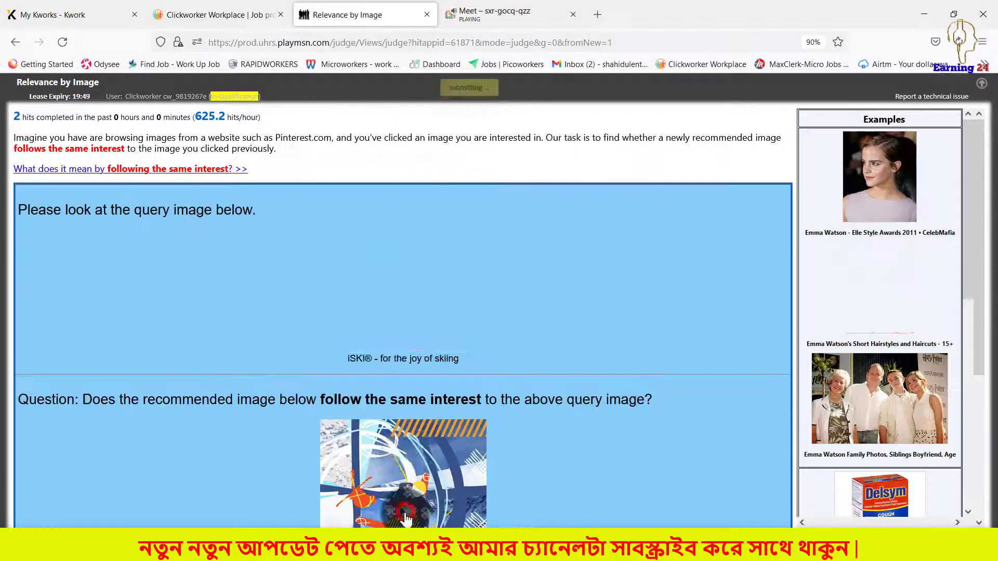
# Step: Compare the iSKI Trophy skiing image with the recommended Pin on Skiing artwork and submit a Yes judgment
pyautogui.scroll(-1, 455, 356)
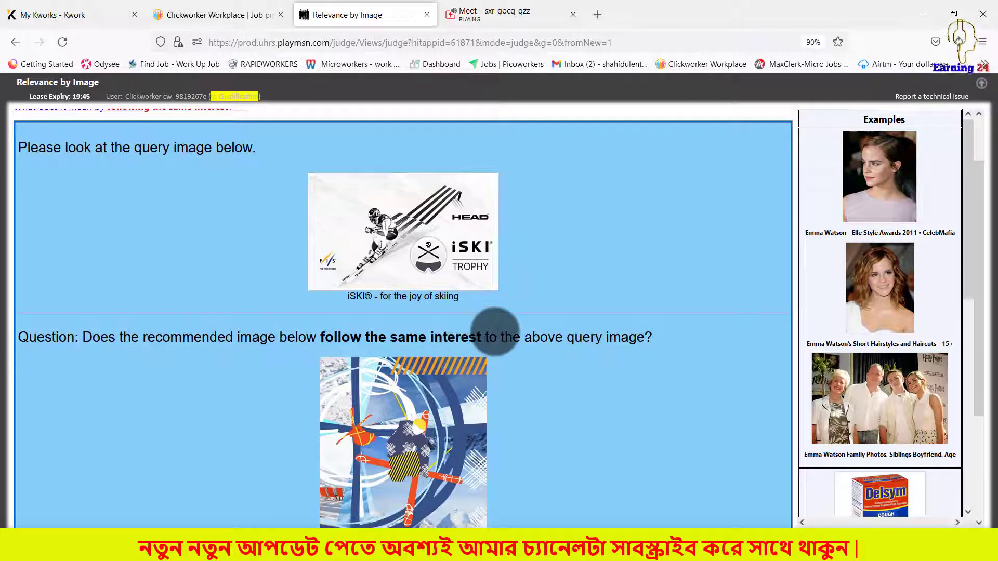
pyautogui.scroll(-2, 503, 333)
pyautogui.scroll(1, 473, 336)
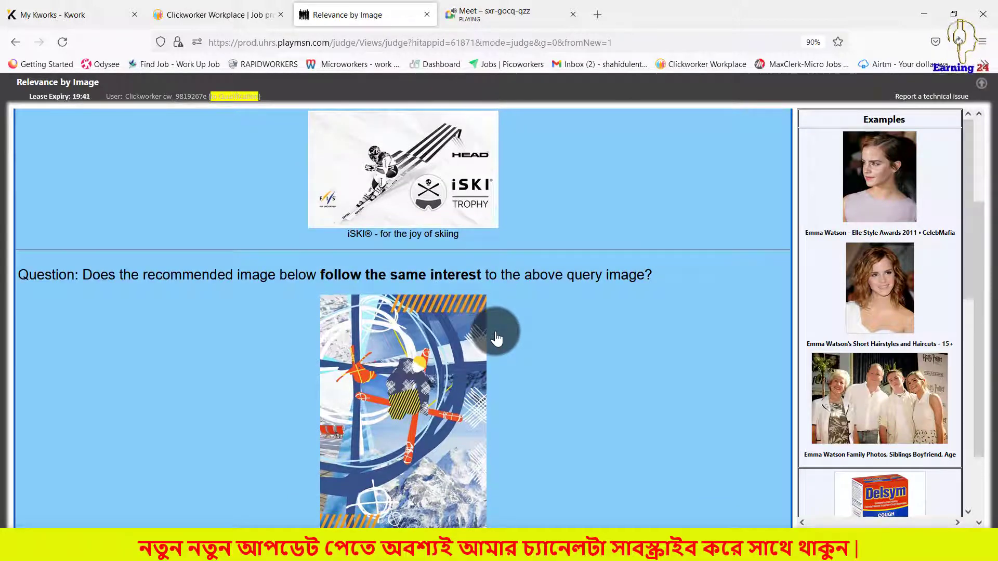
pyautogui.hotkey('ctrl', '-')
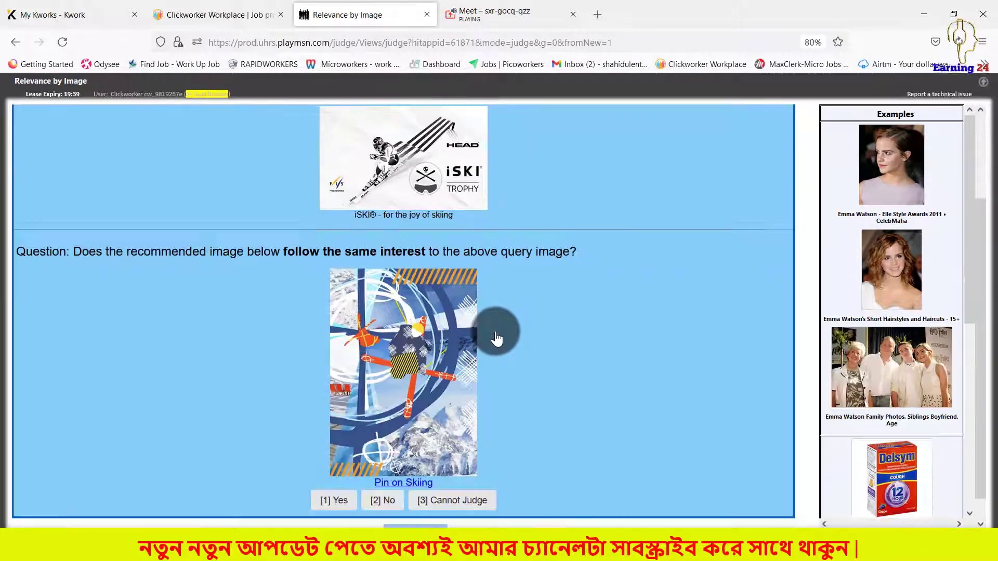
pyautogui.scroll(1, 496, 338)
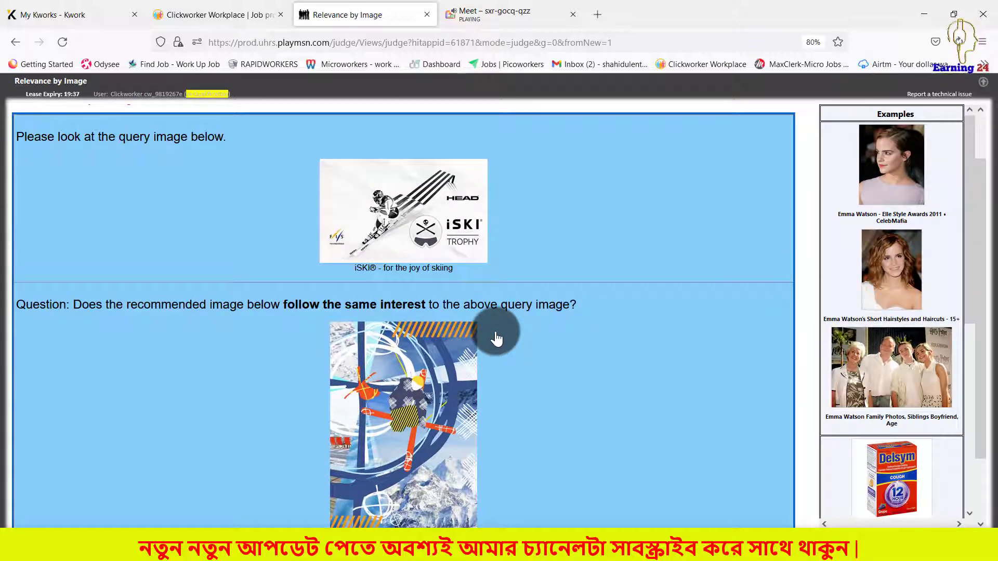
pyautogui.scroll(-1, 496, 337)
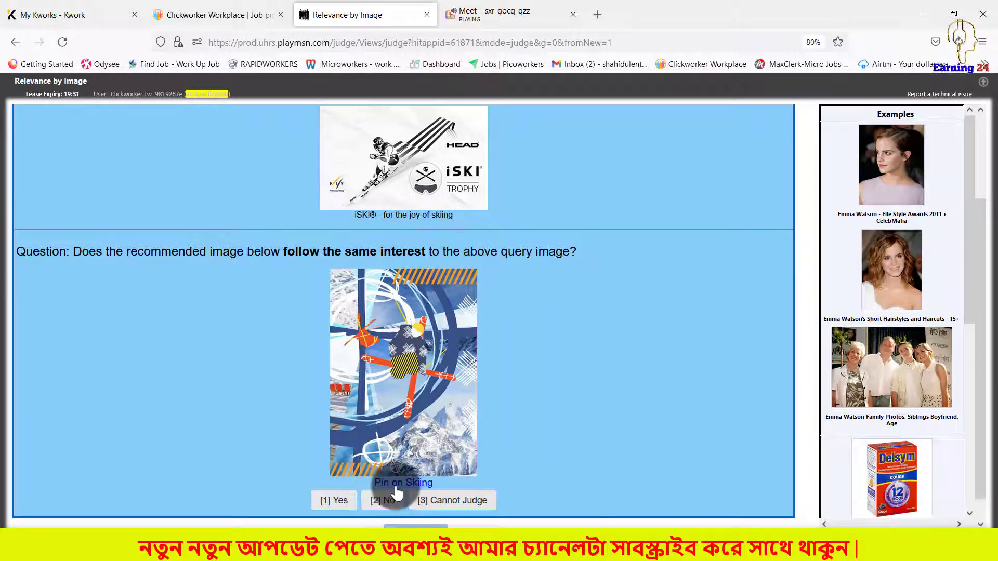
pyautogui.click(335, 500)
pyautogui.scroll(-1, 486, 473)
pyautogui.click(418, 514)
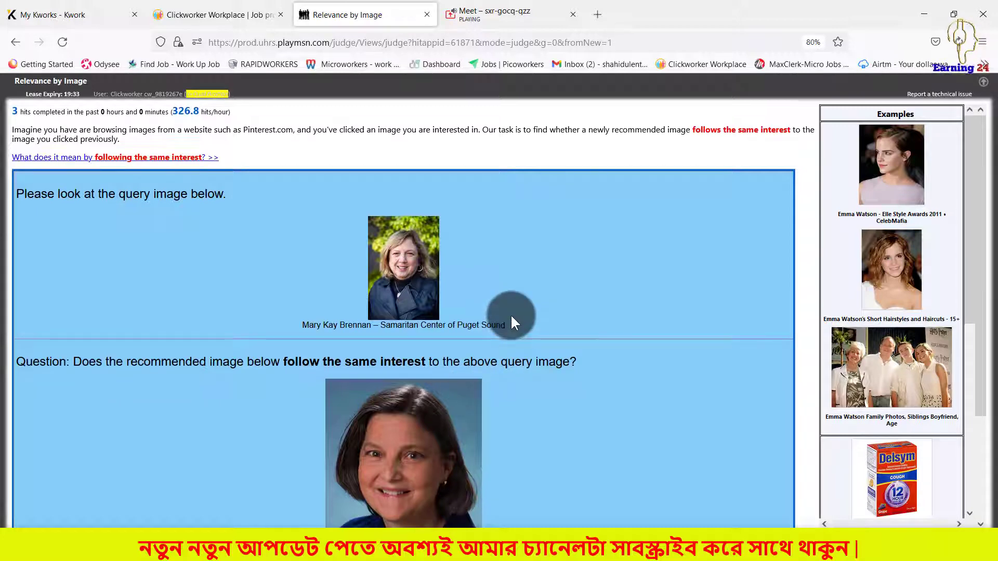
# Step: Compare the blonde woman's outdoor portrait with the recommended MaineHealth staff portrait and submit a Yes judgment
pyautogui.scroll(-3, 512, 323)
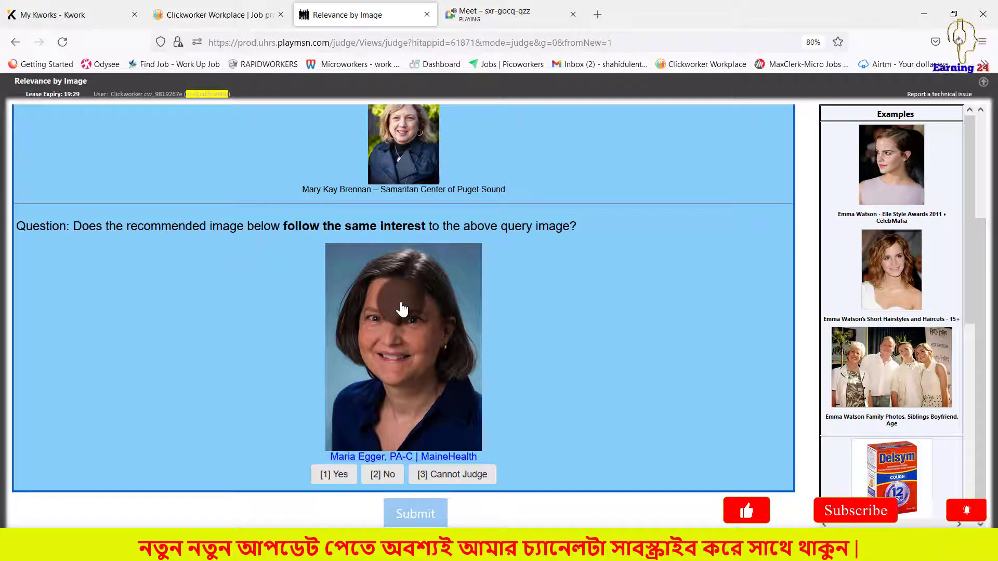
pyautogui.scroll(2, 401, 311)
pyautogui.scroll(-2, 419, 474)
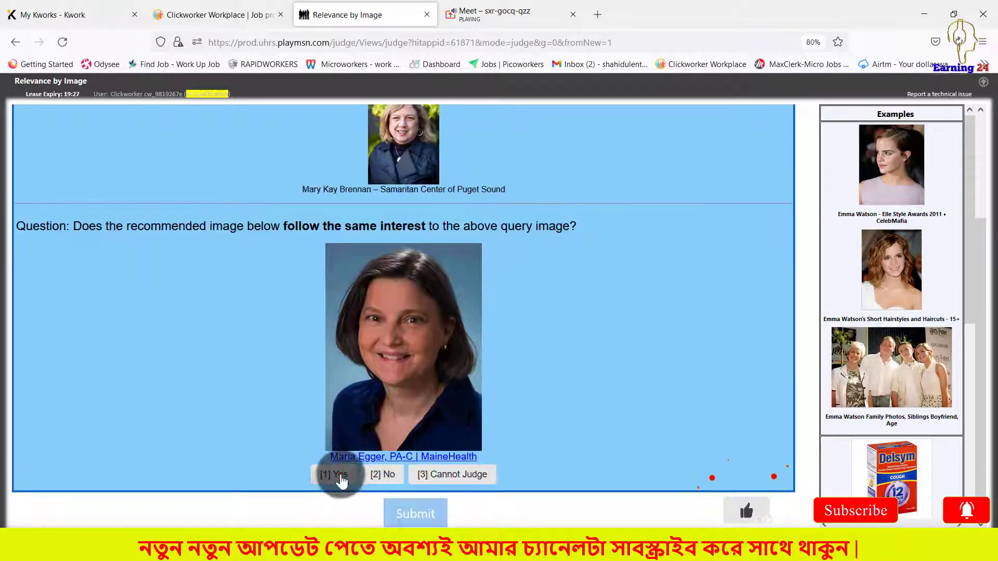
pyautogui.click(333, 472)
pyautogui.click(414, 510)
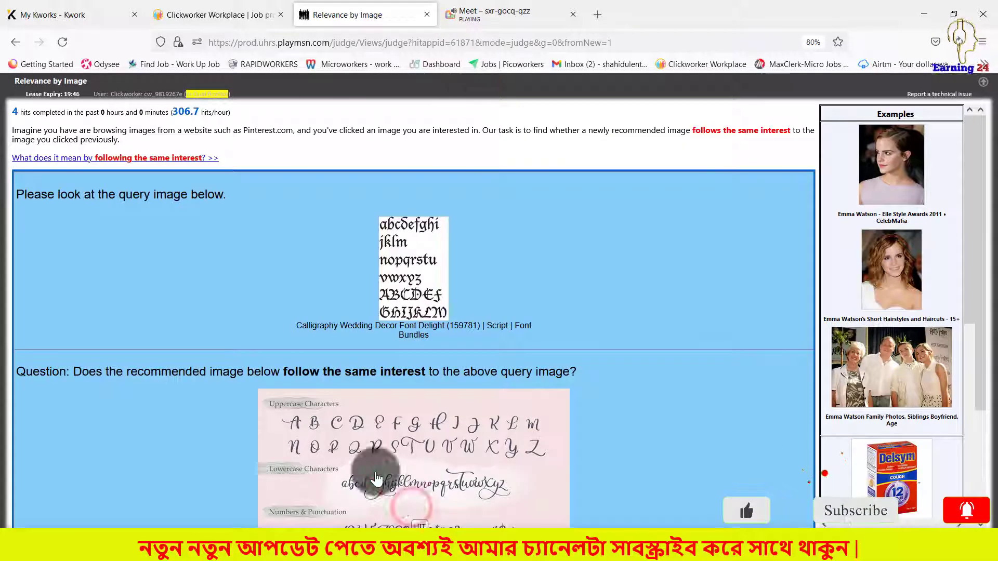
# Step: Submit a Yes judgment for the calligraphy wedding font and the recommended typeface classification image
pyautogui.scroll(-5, 470, 374)
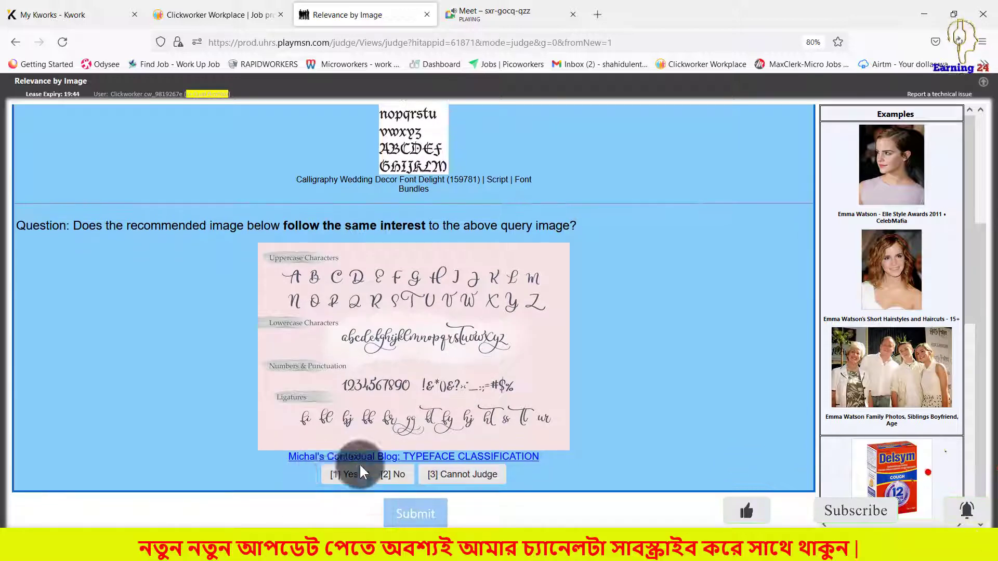
pyautogui.click(344, 474)
pyautogui.click(394, 513)
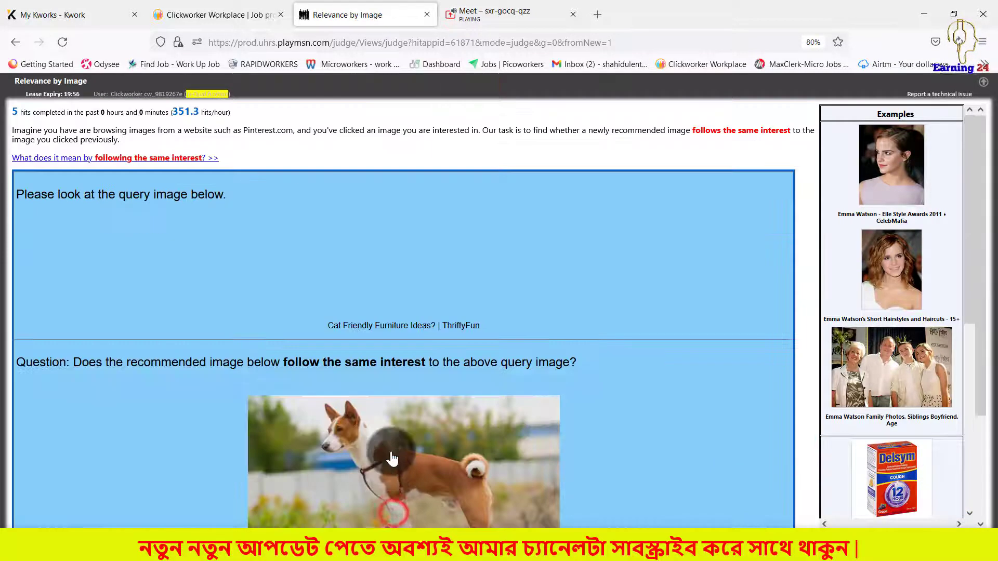
# Step: Compare the cat-friendly furniture image with the recommended curly-tailed dog and submit a No judgment
pyautogui.scroll(-3, 393, 458)
pyautogui.scroll(3, 407, 423)
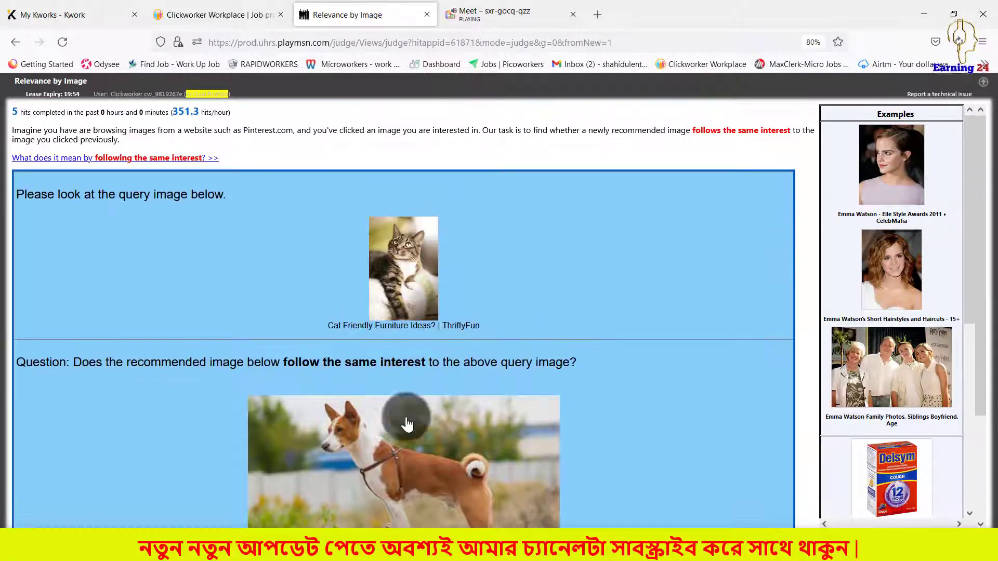
pyautogui.scroll(-3, 493, 455)
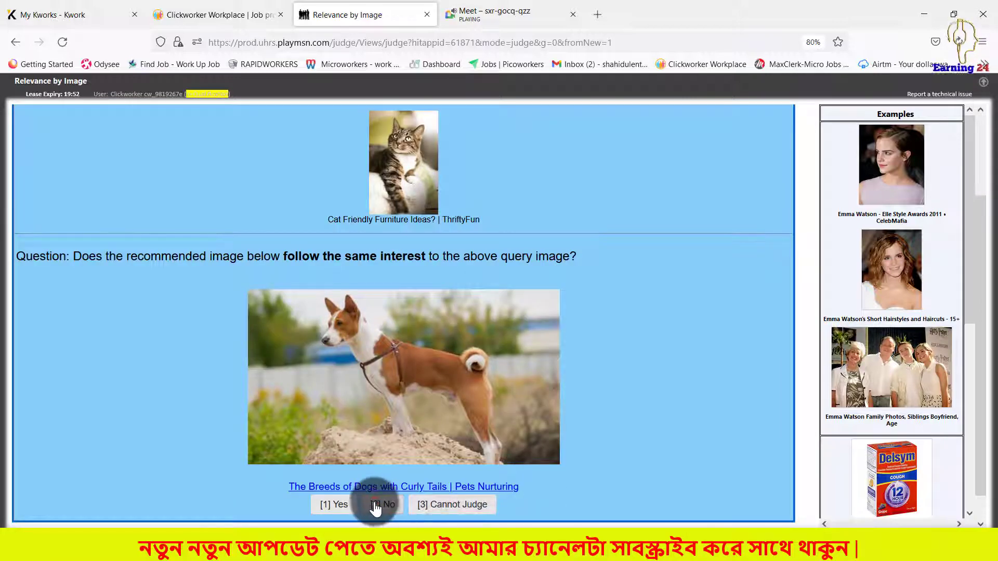
pyautogui.click(375, 508)
pyautogui.scroll(-1, 475, 422)
pyautogui.click(412, 513)
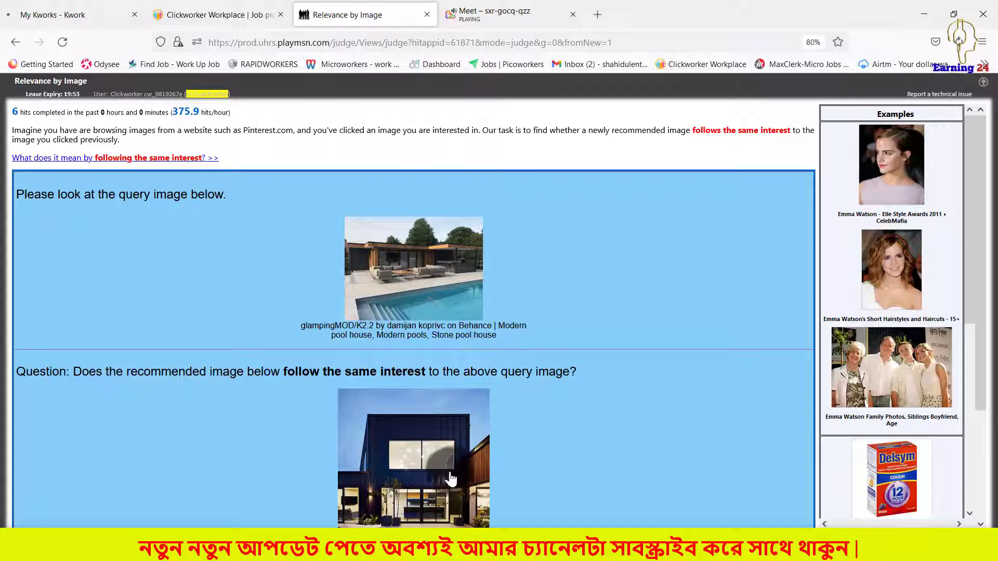
# Step: Submit a Yes judgment for the modern pool house and the recommended dark two-storey house
pyautogui.scroll(-3, 452, 475)
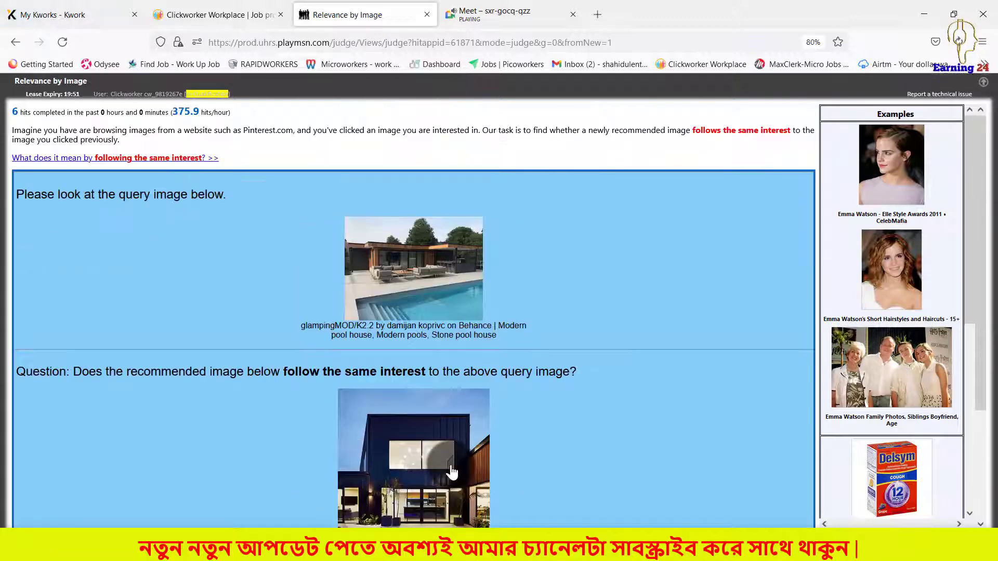
pyautogui.scroll(-5, 454, 460)
pyautogui.click(342, 478)
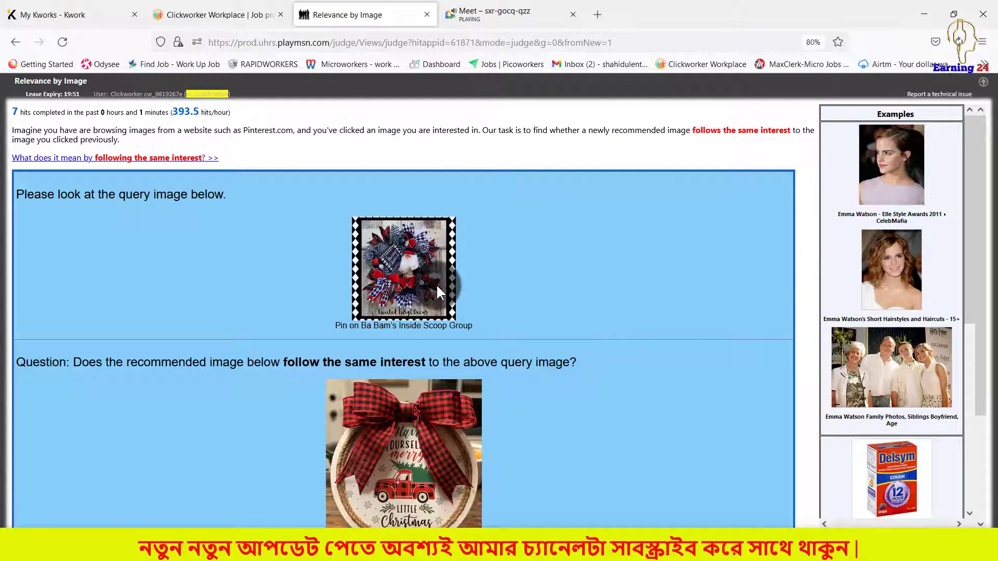
# Step: Submit a Yes judgment for the holiday wreath and the recommended DIY pizza pan Christmas wreath
pyautogui.scroll(-3, 433, 287)
pyautogui.click(333, 475)
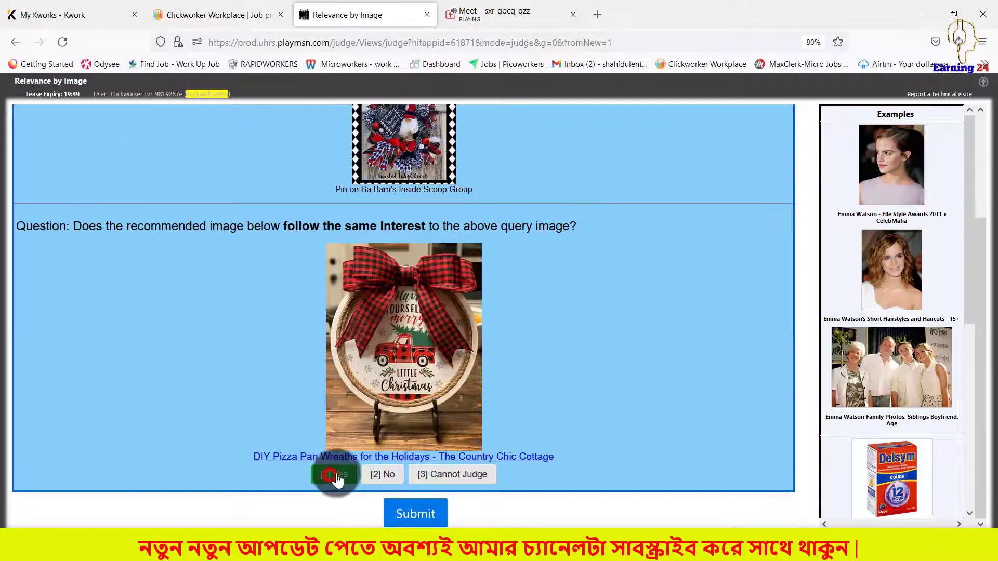
pyautogui.click(415, 512)
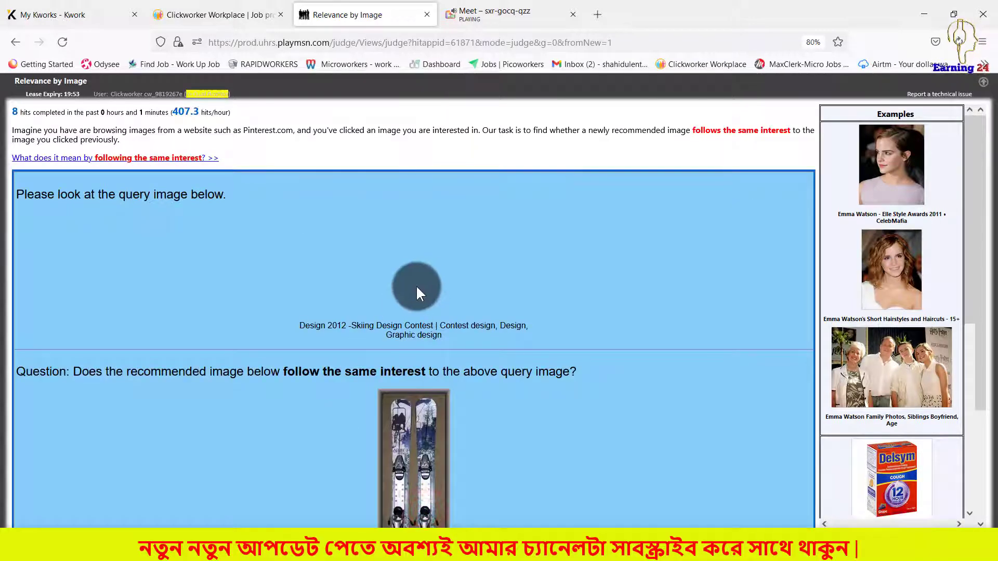
# Step: Compare the Skiing Design Contest skis with the recommended hand-painted shot ski and submit a Yes judgment
pyautogui.scroll(-2, 445, 296)
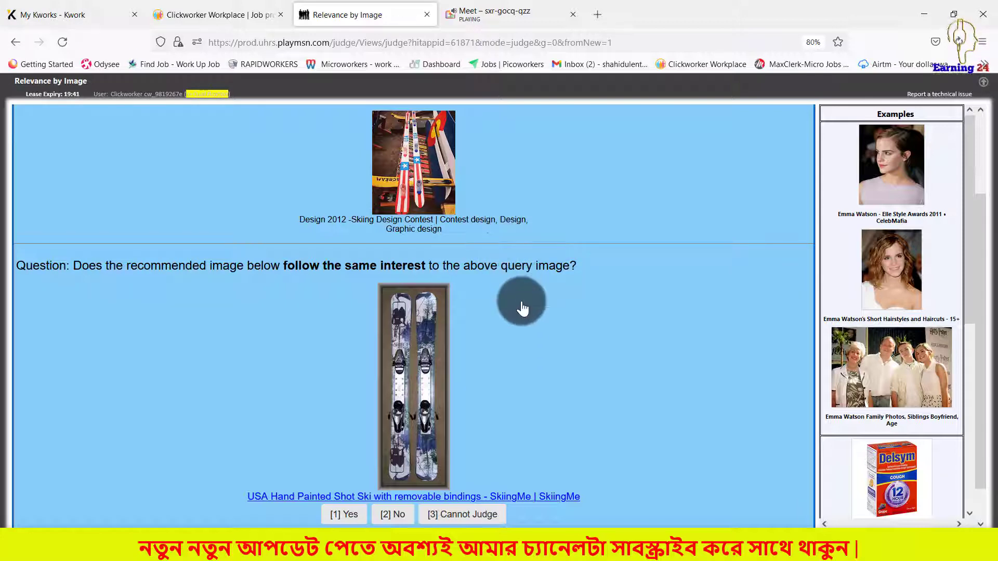
pyautogui.scroll(-1, 530, 341)
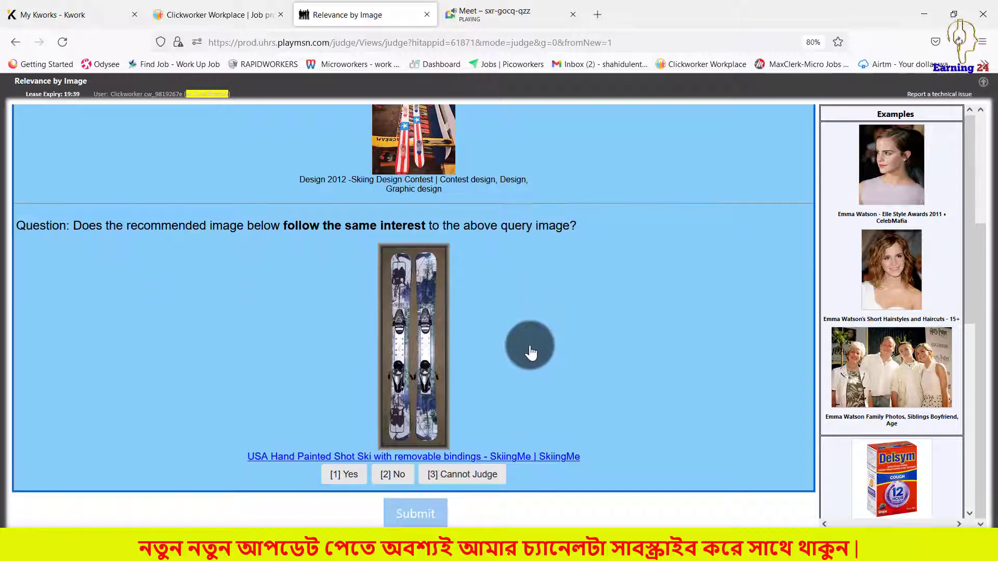
pyautogui.scroll(1, 530, 349)
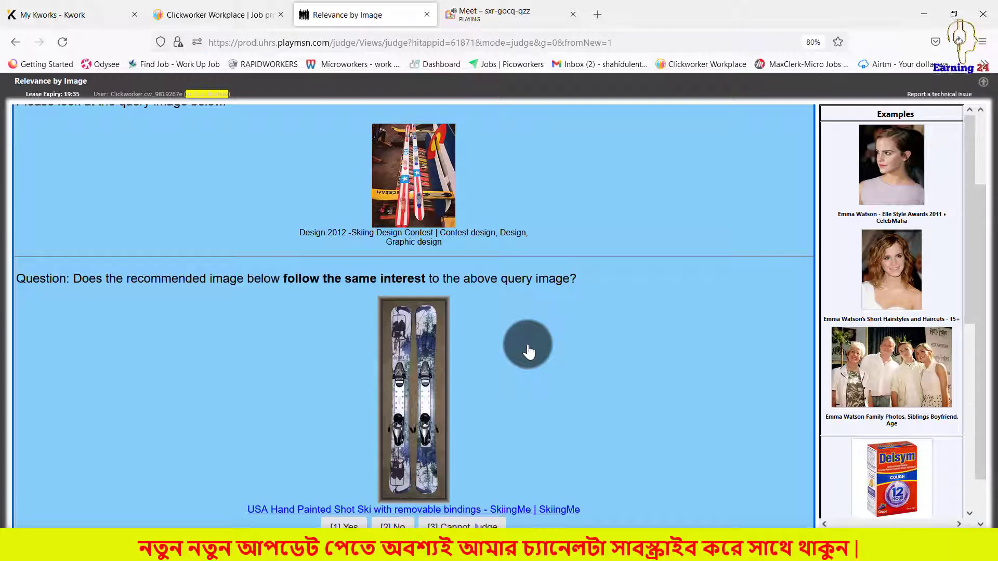
pyautogui.scroll(-1, 529, 352)
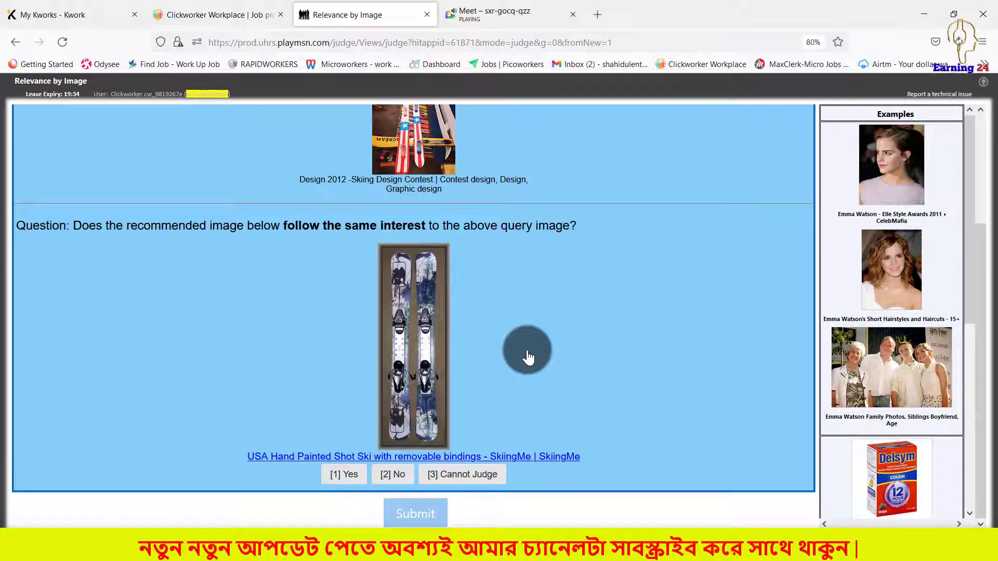
pyautogui.scroll(2, 527, 356)
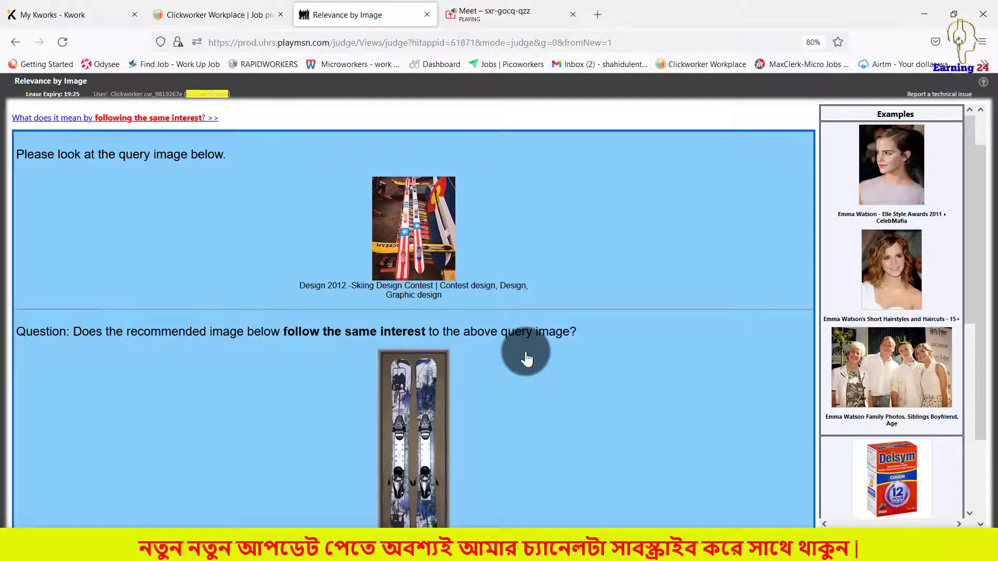
pyautogui.scroll(-1, 526, 359)
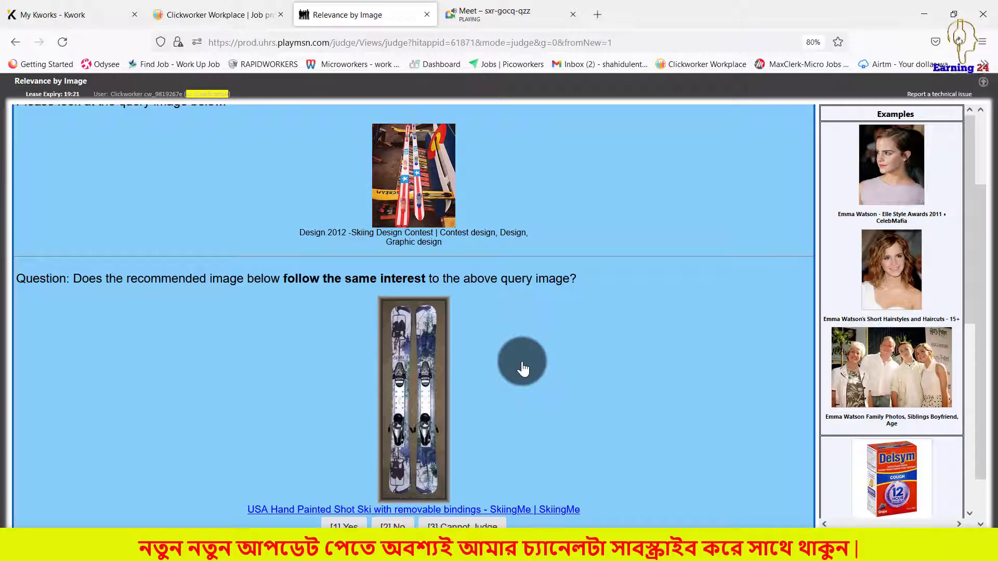
pyautogui.scroll(-1, 478, 416)
pyautogui.click(341, 472)
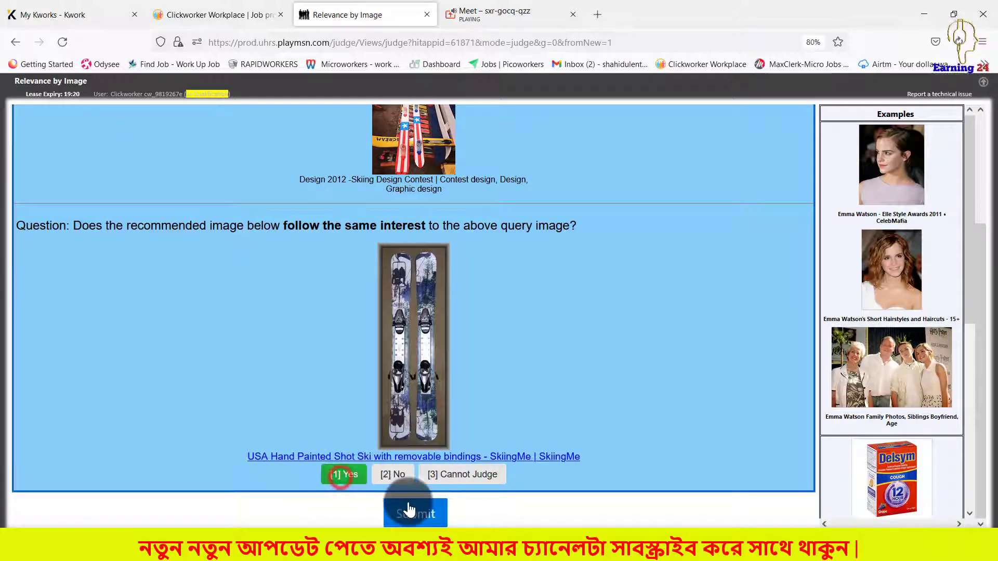
pyautogui.click(413, 512)
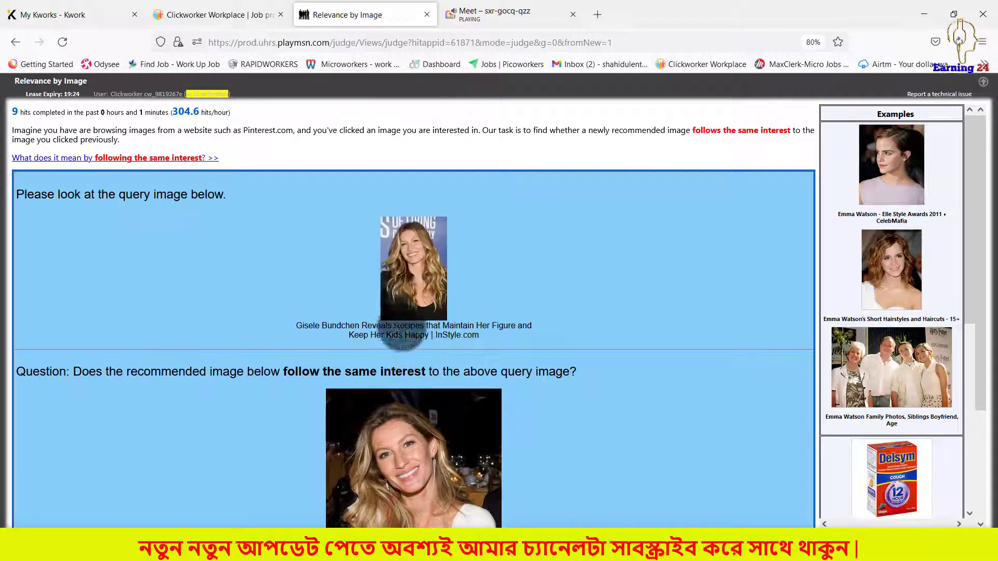
# Step: Submit a Yes judgment for the two Gisele Bundchen photos and close the qualification test notice
pyautogui.scroll(-2, 482, 283)
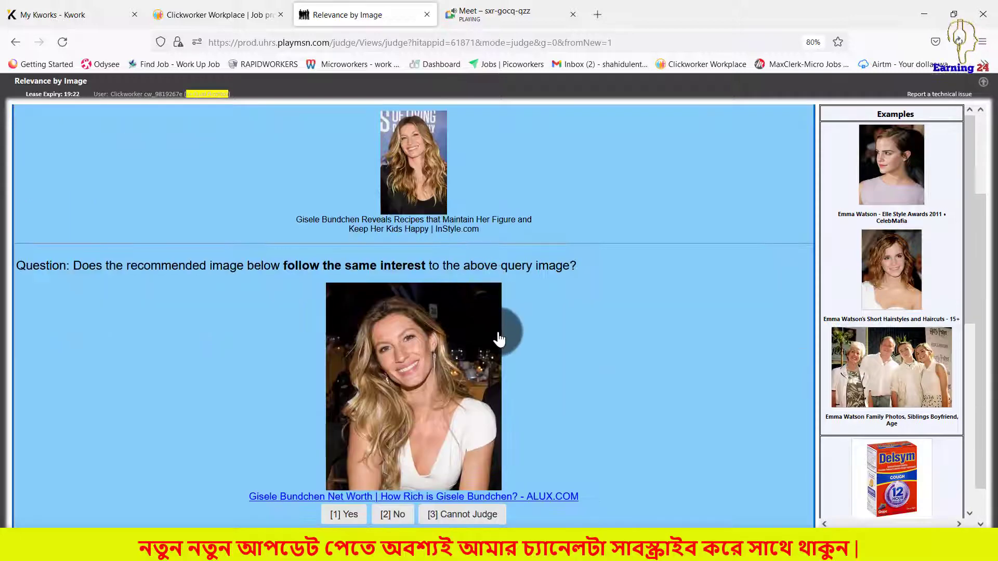
pyautogui.scroll(-1, 407, 426)
pyautogui.click(344, 474)
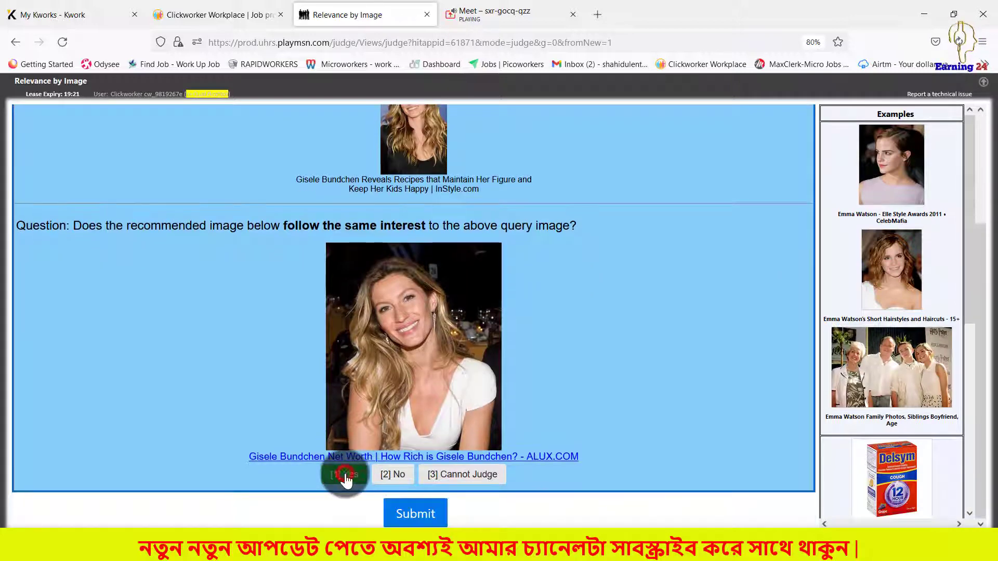
pyautogui.click(419, 514)
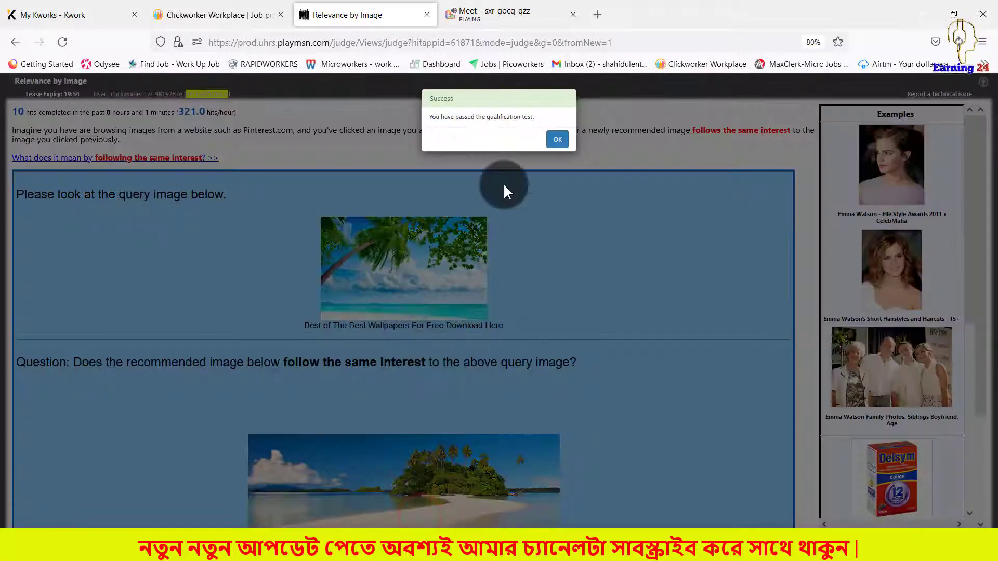
pyautogui.click(558, 141)
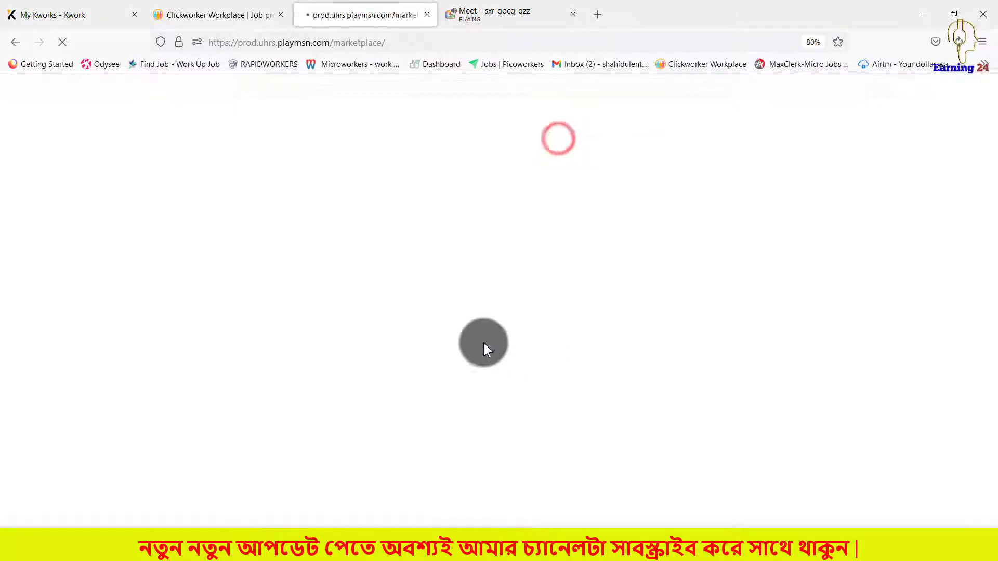